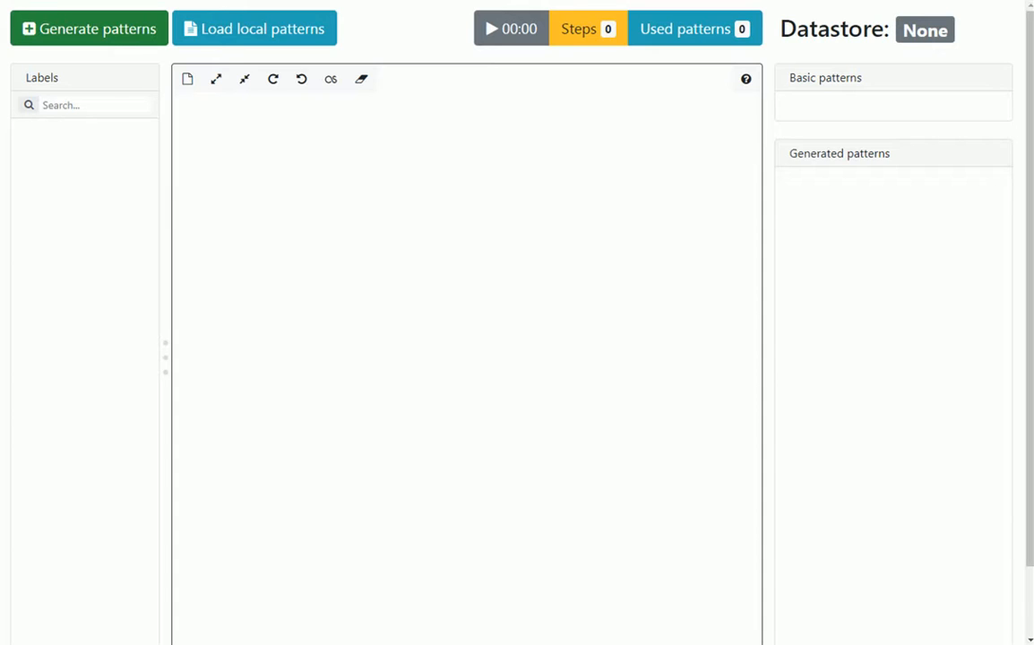
Generate 10 patterns from the pubchem label set with a minimum size of 3 and maximum size of 12, grouped by size
click(141, 40)
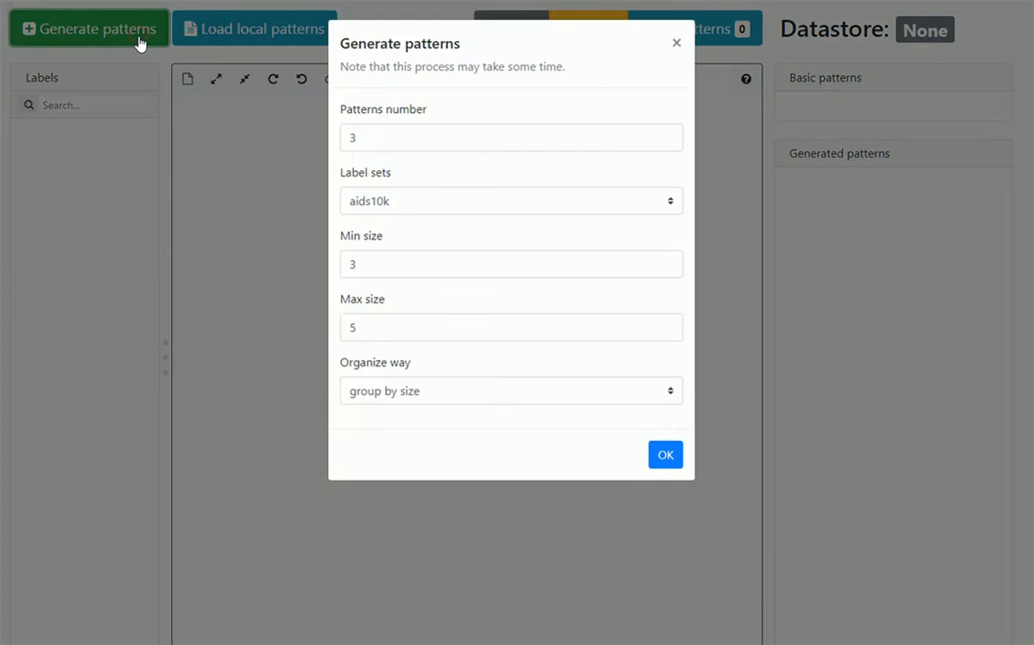
double_click(440, 135)
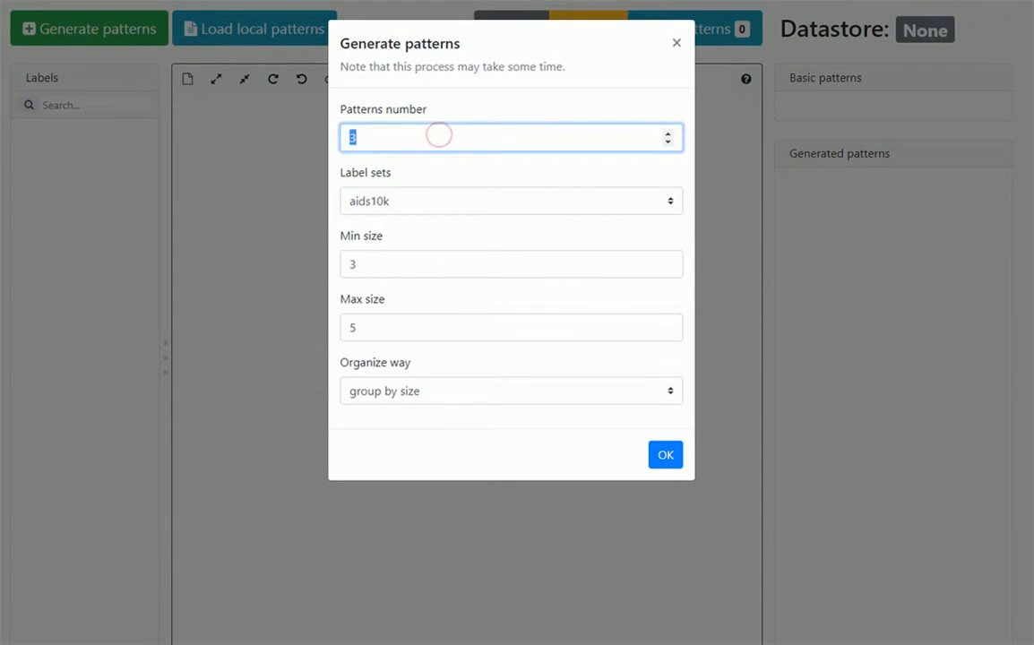
click(670, 200)
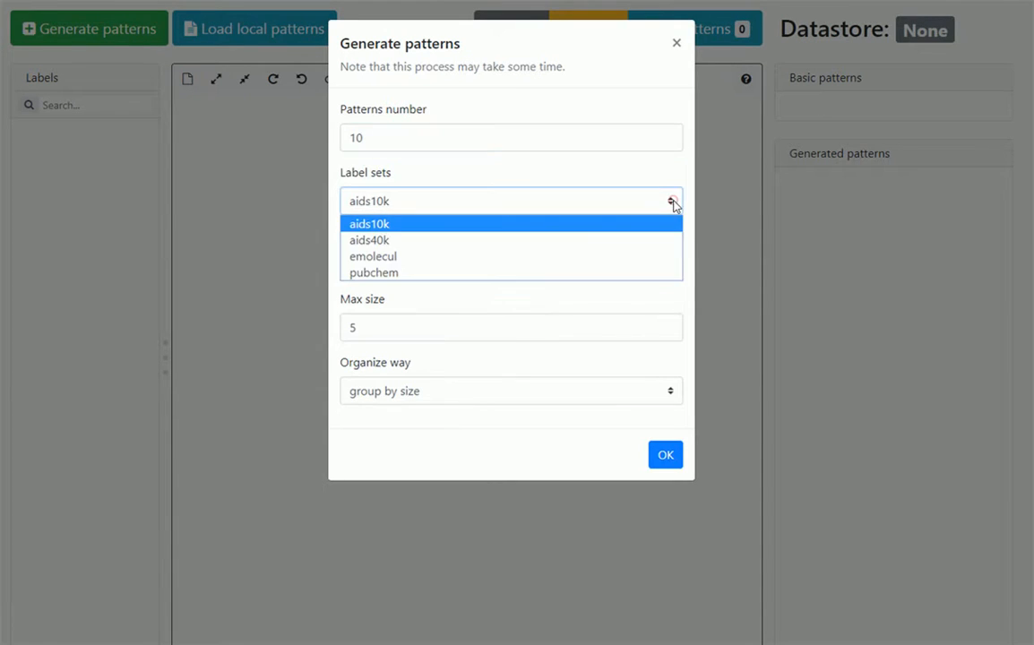
click(549, 272)
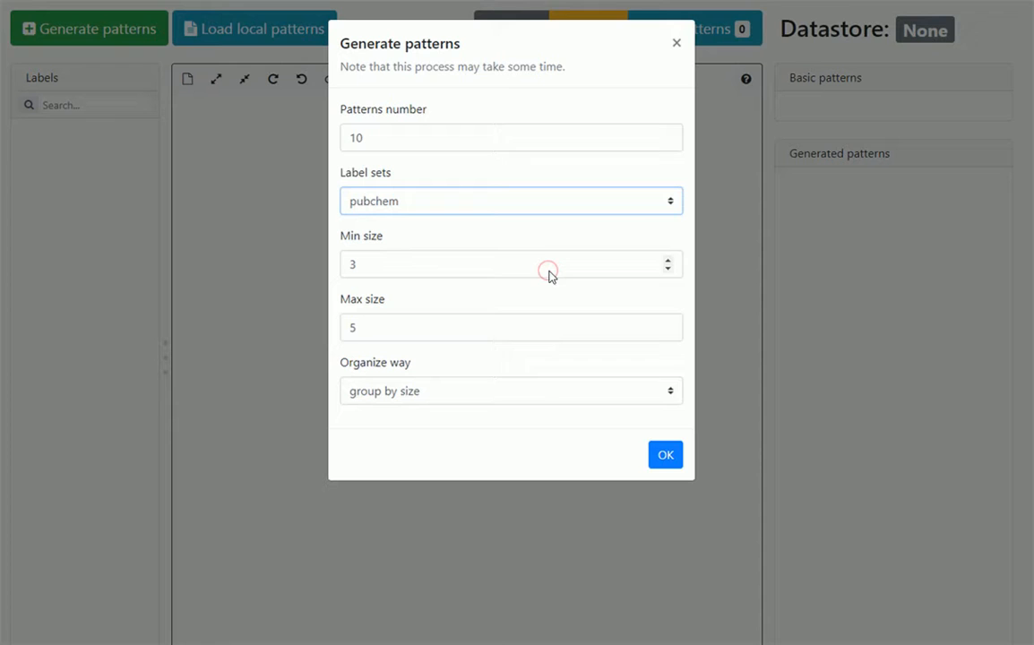
double_click(514, 330)
text(12)
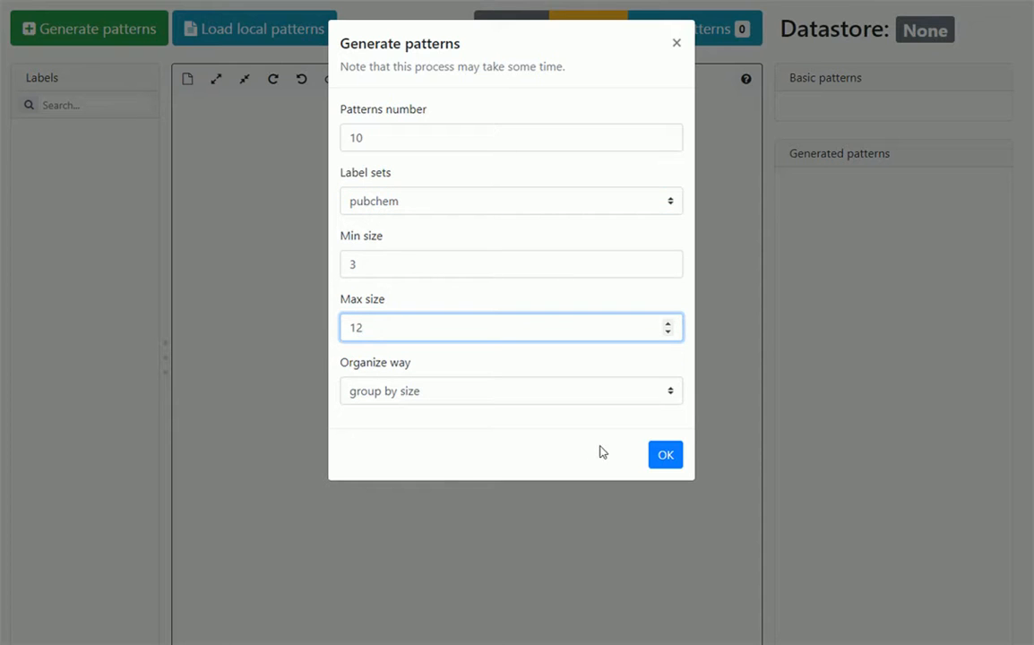
click(666, 458)
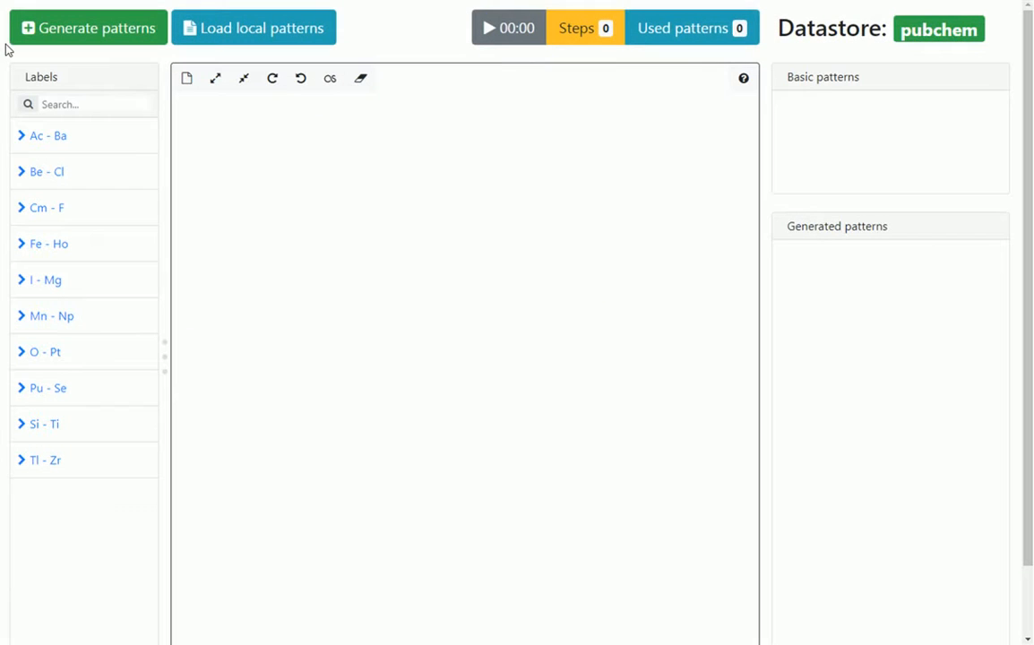
Load the local patterns file GUIPatterns.txt with the pubchem label set, organized by size
click(274, 33)
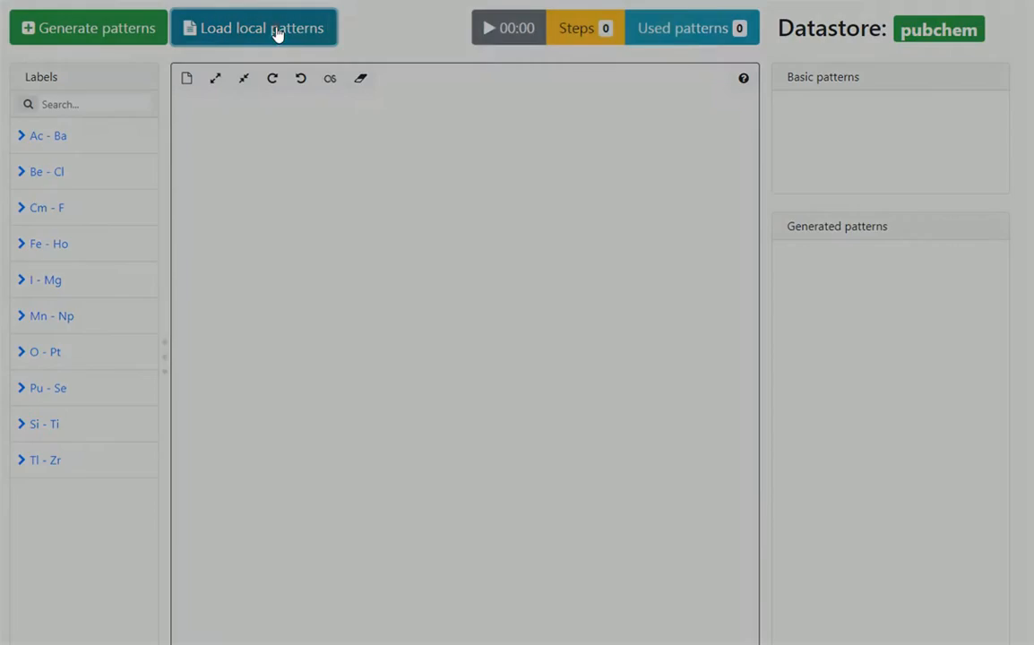
click(502, 178)
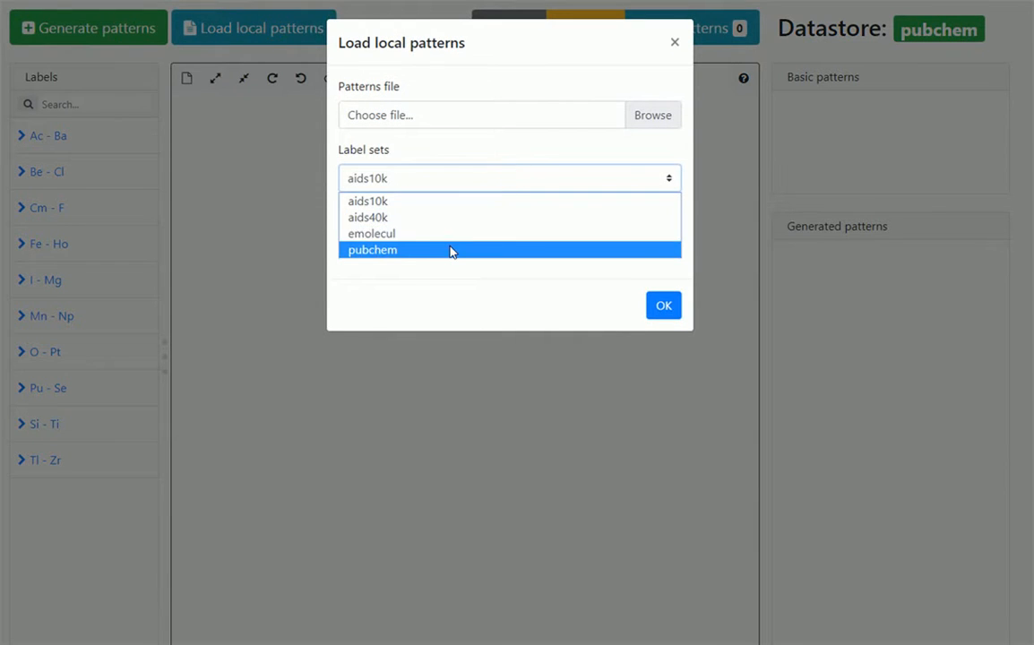
click(452, 249)
click(655, 115)
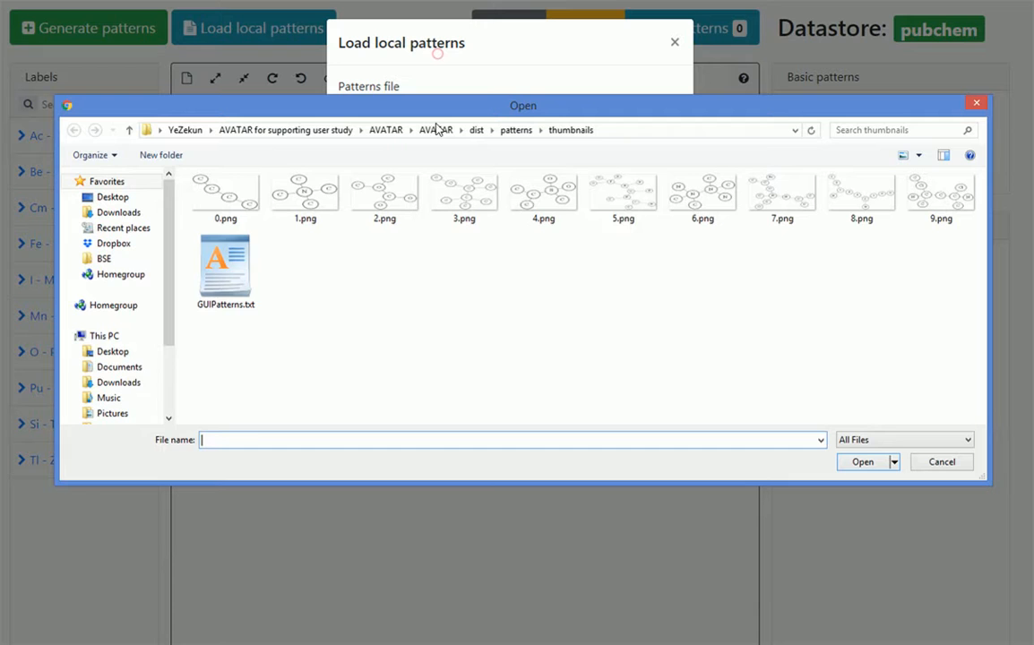
click(226, 269)
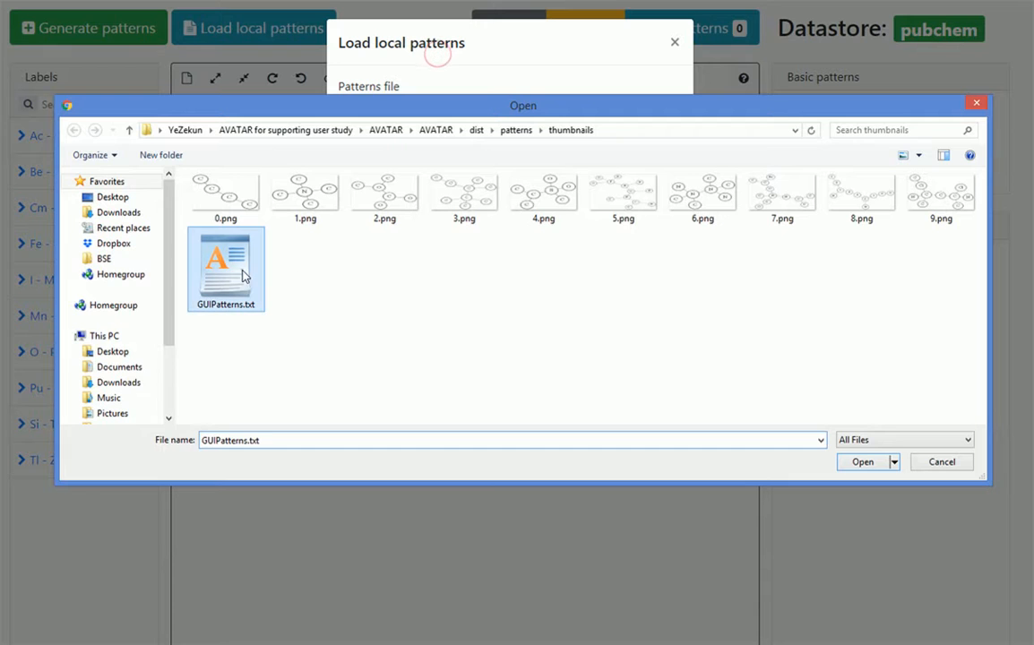
click(871, 463)
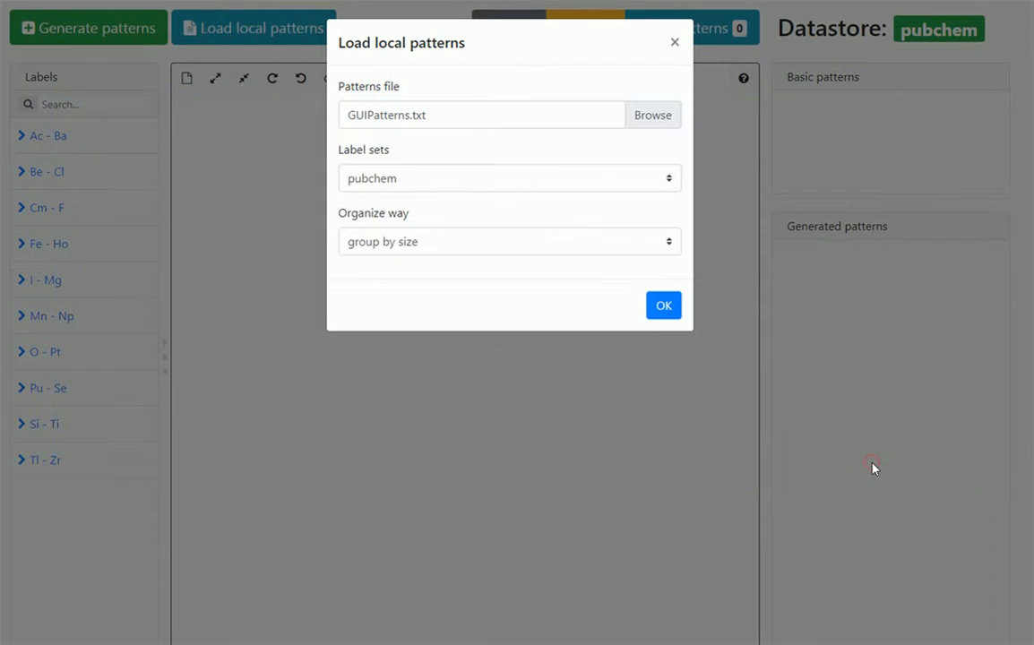
click(668, 313)
Preview the generated patterns in the single page and 4 per page layouts, view pages P2 and P3, and return to group by size
click(972, 228)
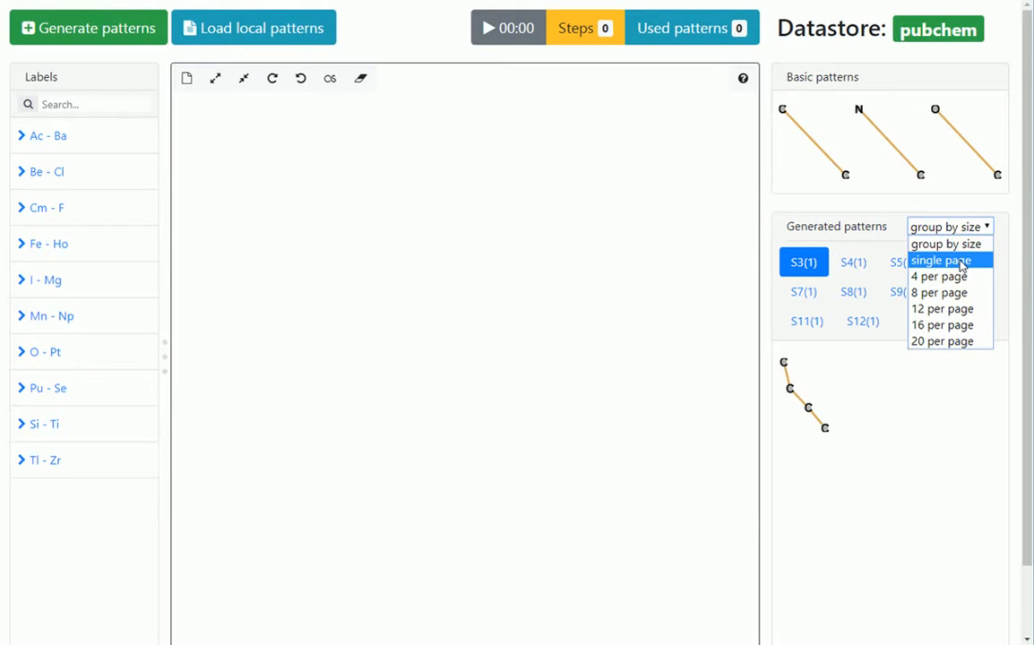
click(957, 261)
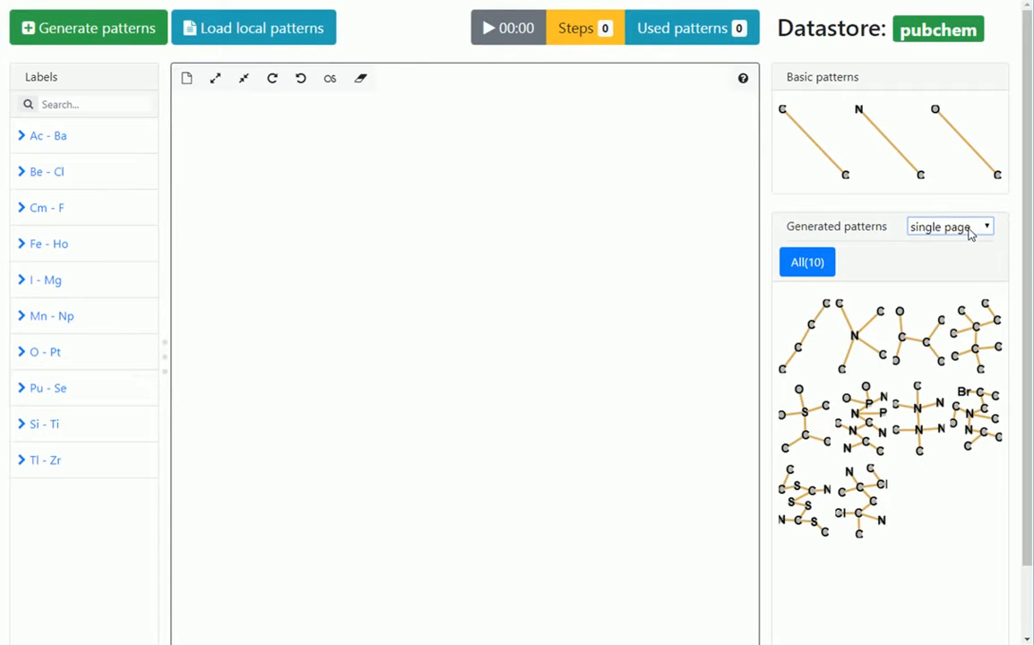
click(969, 228)
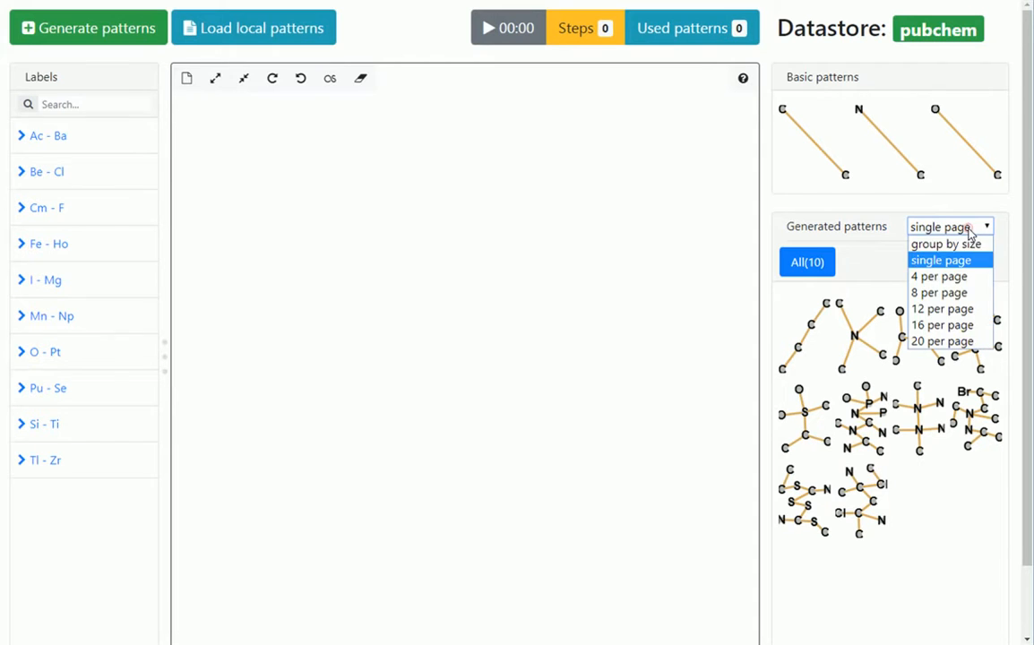
click(932, 275)
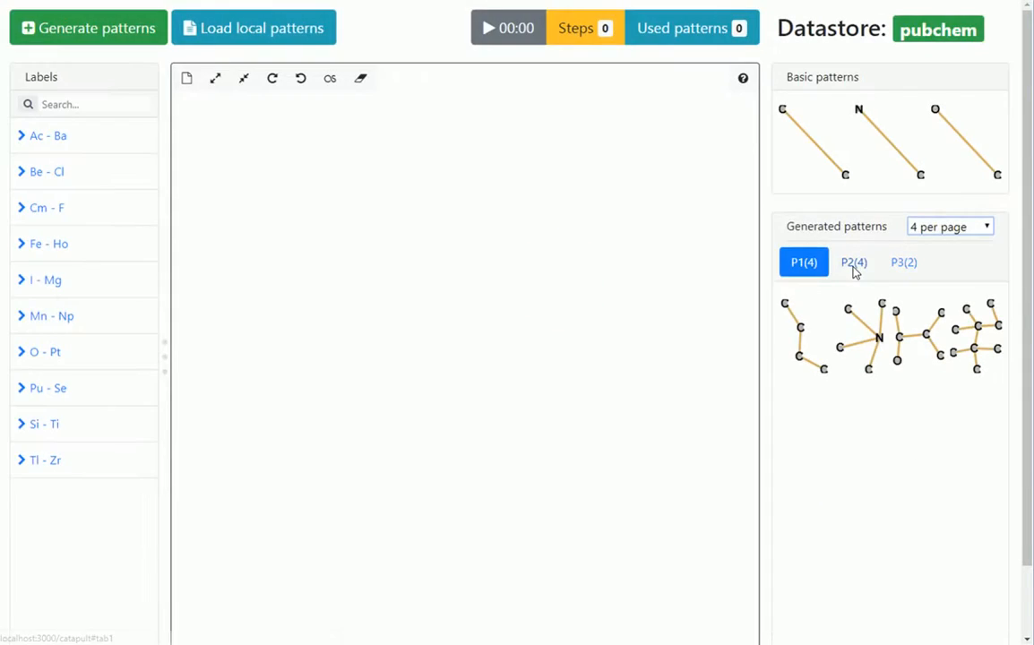
click(854, 264)
click(907, 266)
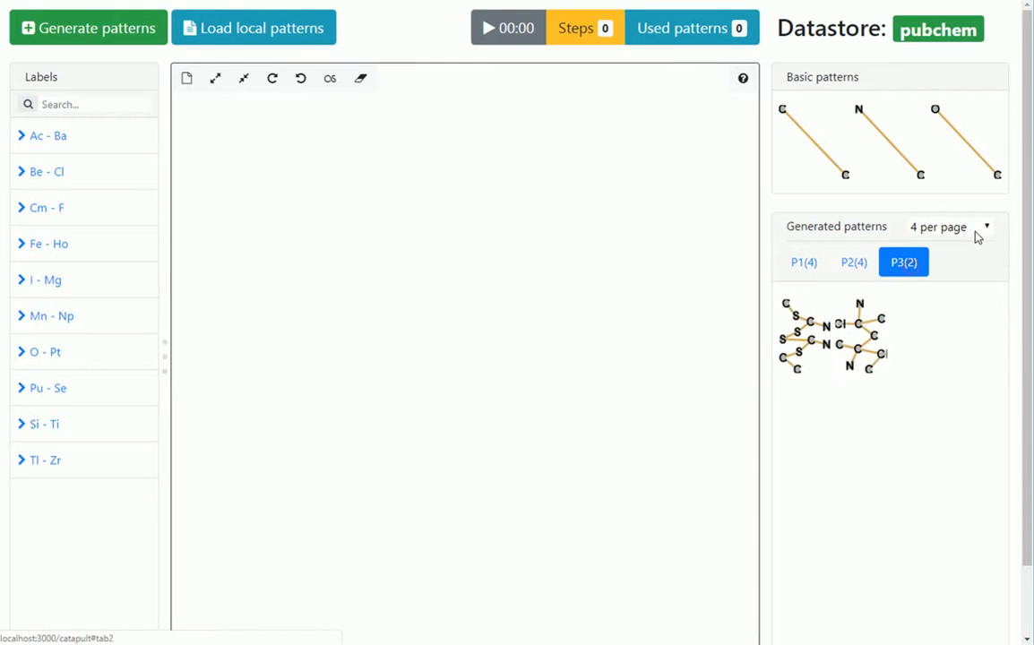
click(980, 229)
click(967, 245)
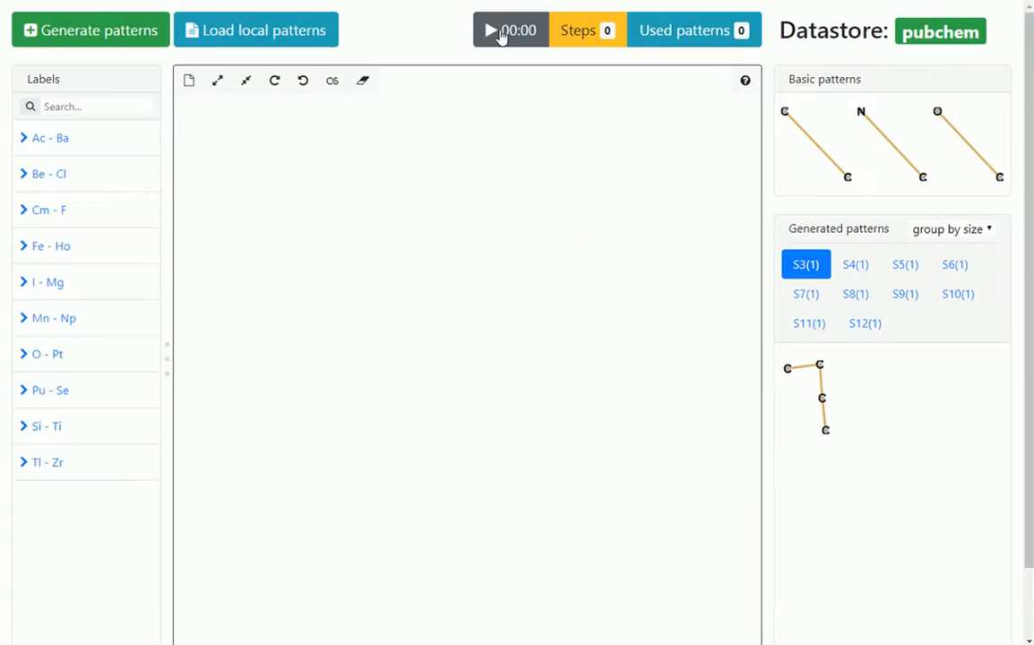
Start the timer, place the S5 generated pattern on the empty canvas and spread out its C and O nodes
click(513, 26)
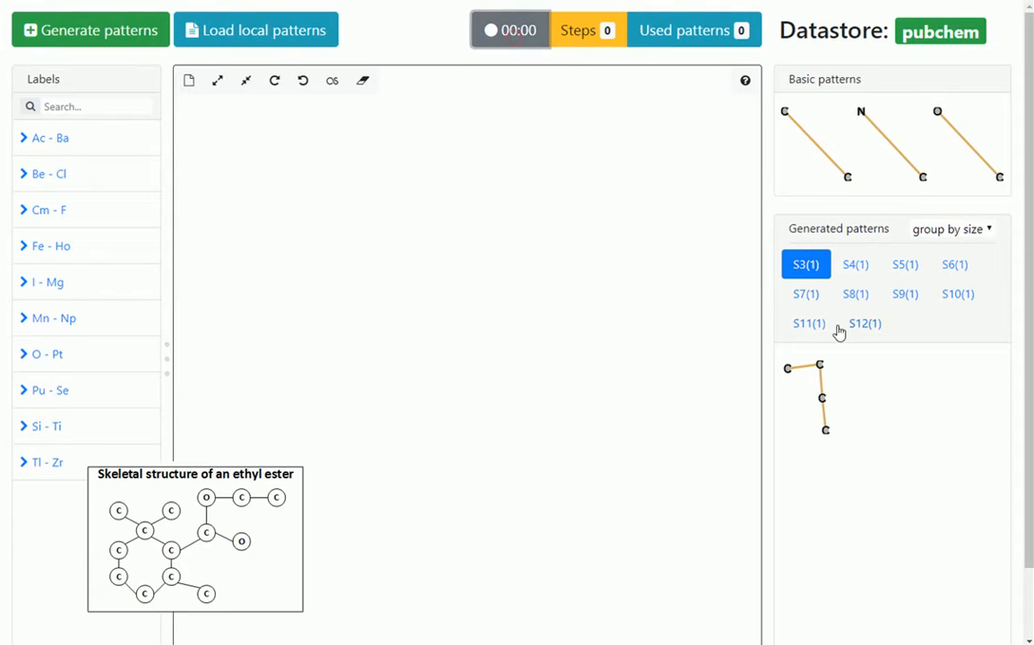
click(905, 268)
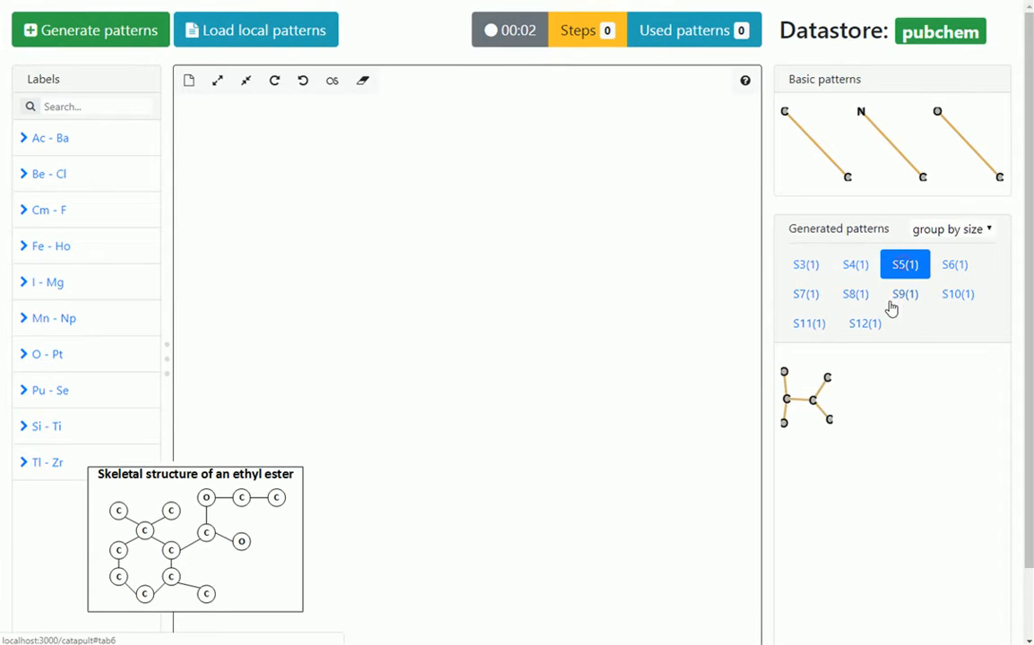
drag(809, 401, 406, 294)
drag(575, 230, 342, 274)
drag(580, 340, 379, 354)
drag(459, 351, 521, 317)
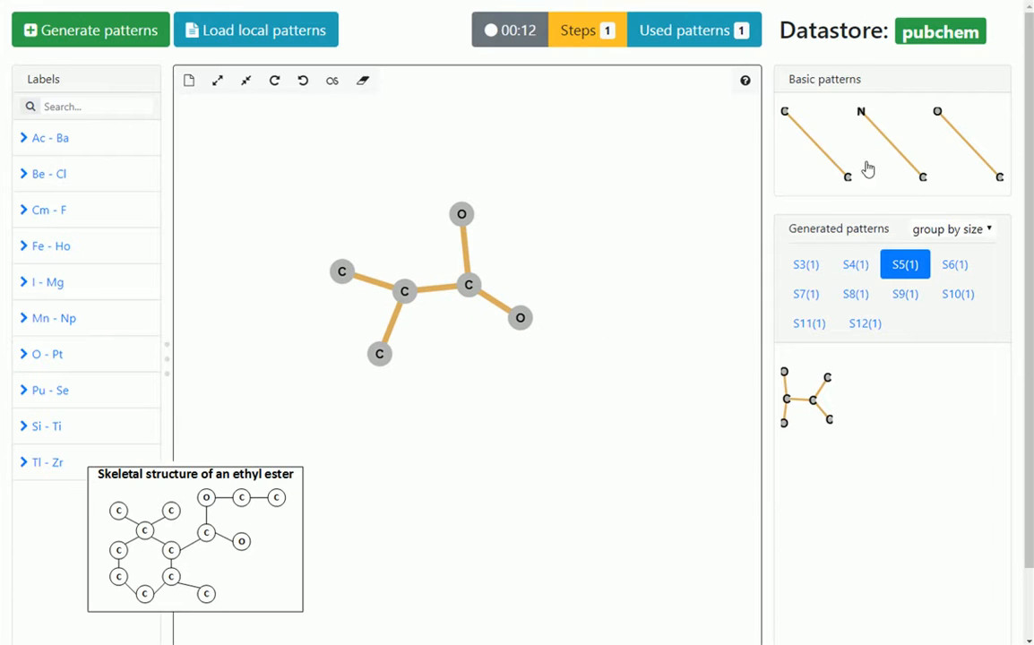
Bond a C–C basic pattern to the upper O node, and merge the S3 carbon chain with the two free carbons to close a ring
drag(815, 155, 552, 237)
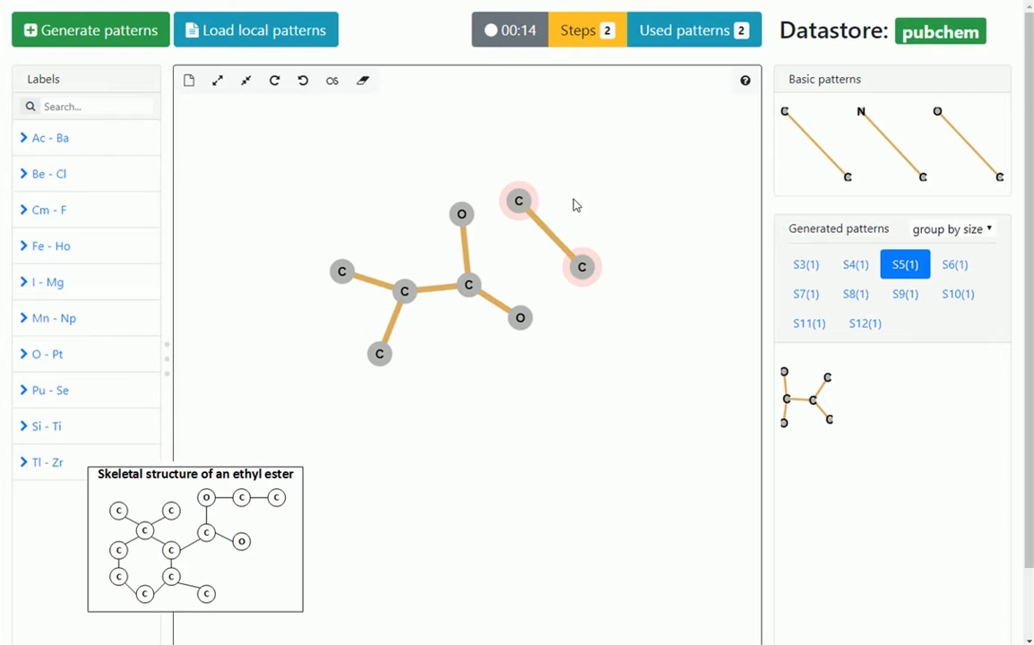
drag(518, 201, 462, 213)
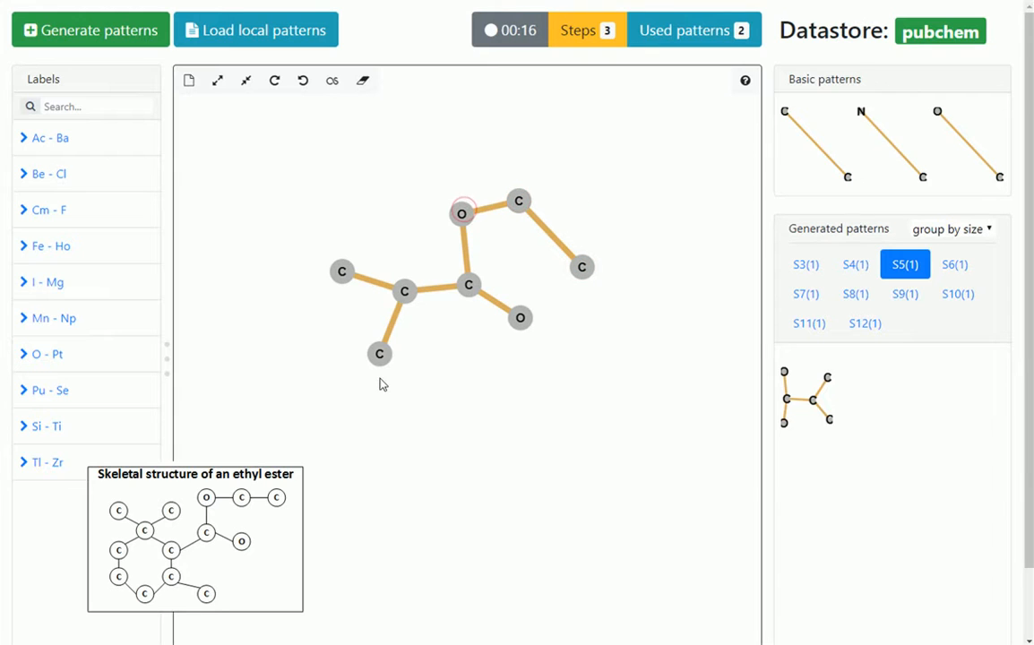
click(814, 270)
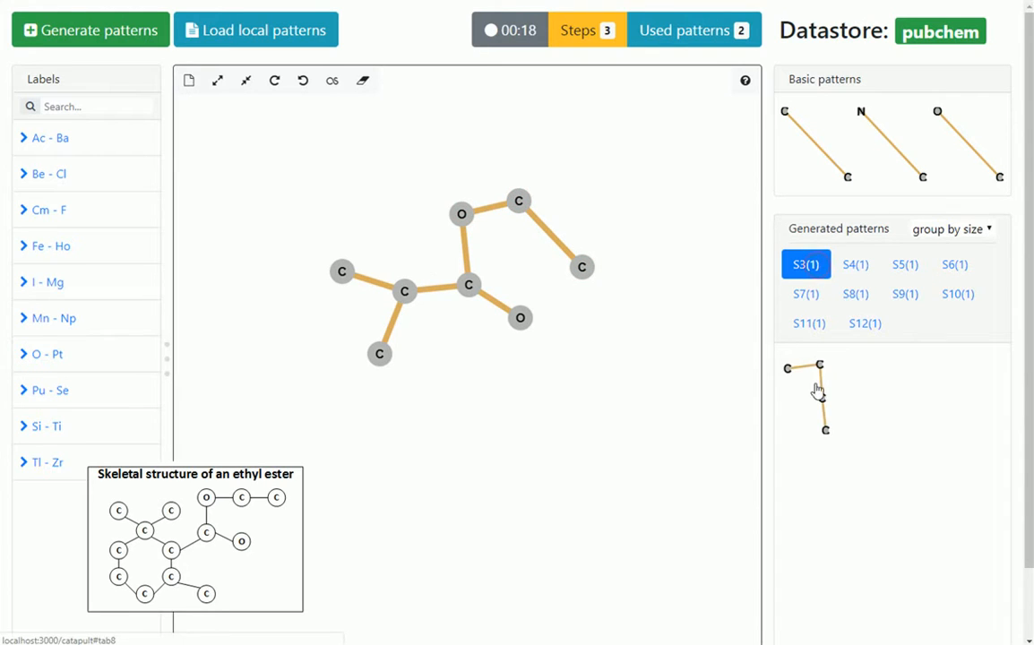
drag(817, 393, 260, 341)
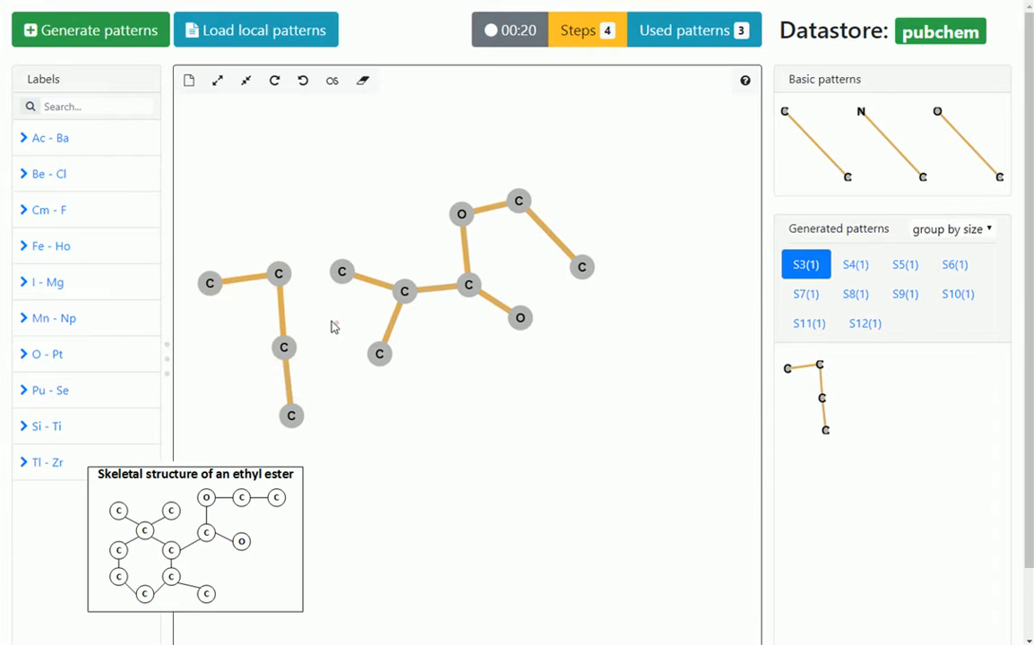
drag(210, 283, 342, 274)
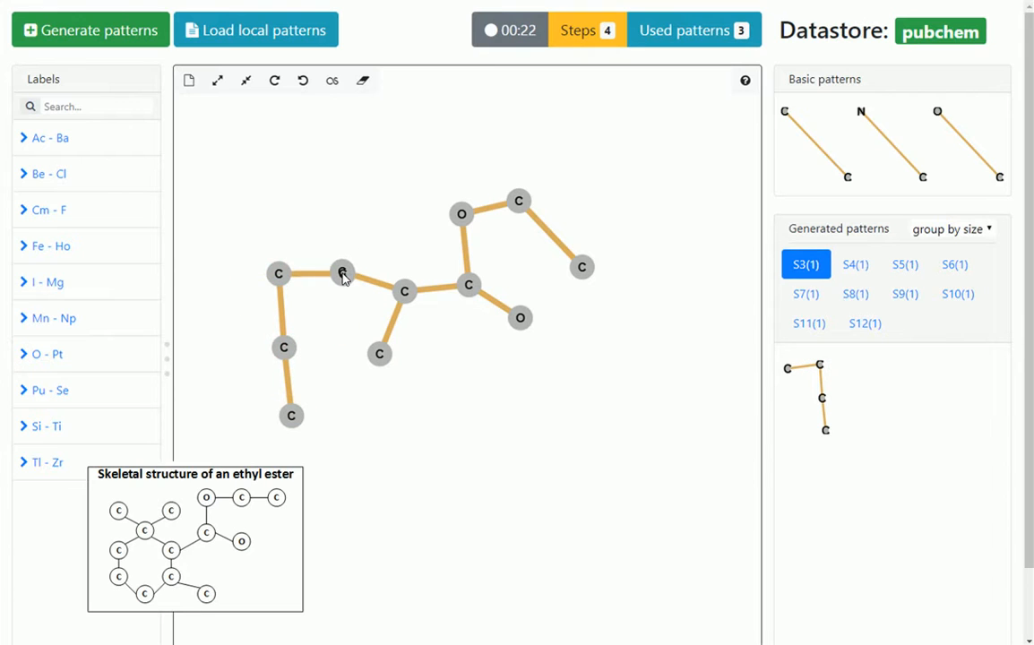
drag(380, 355, 323, 400)
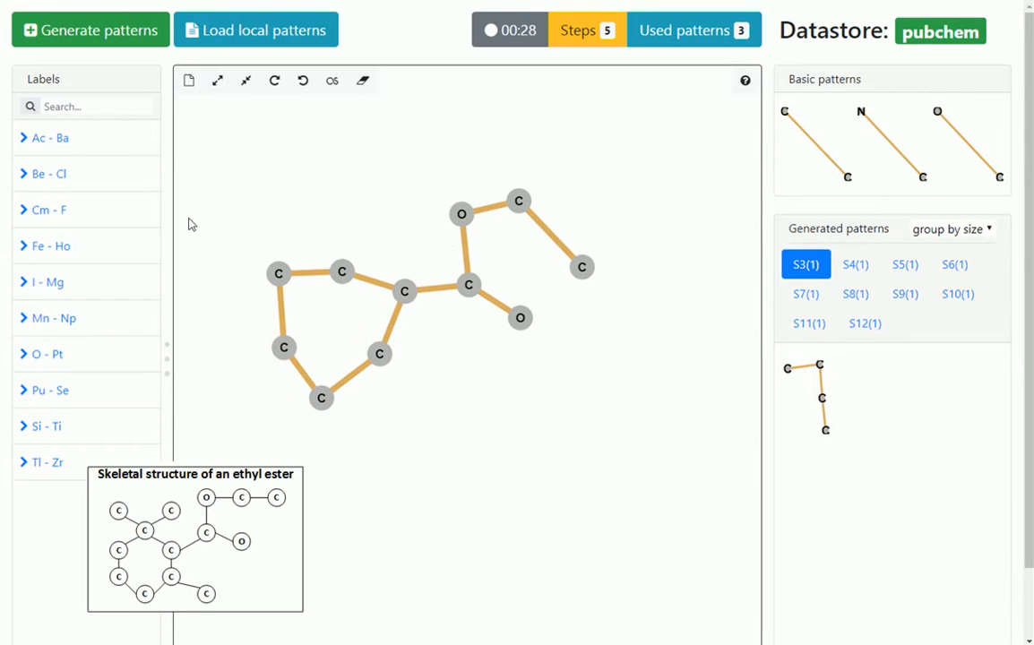
Add three blank nodes, bonding two to the ring's upper carbon and one to the lower carbon beside the branching carbon
click(310, 206)
mouse_move(310, 206)
mouse_down()
mouse_move(341, 272)
mouse_move(397, 216)
mouse_up()
click(397, 216)
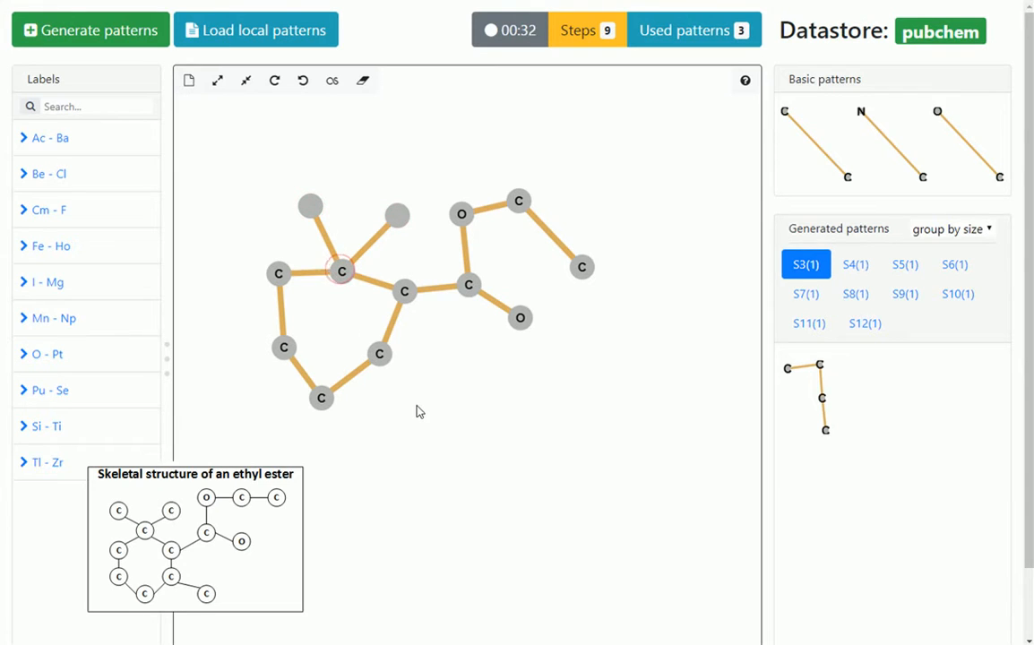
click(416, 405)
drag(382, 360, 380, 356)
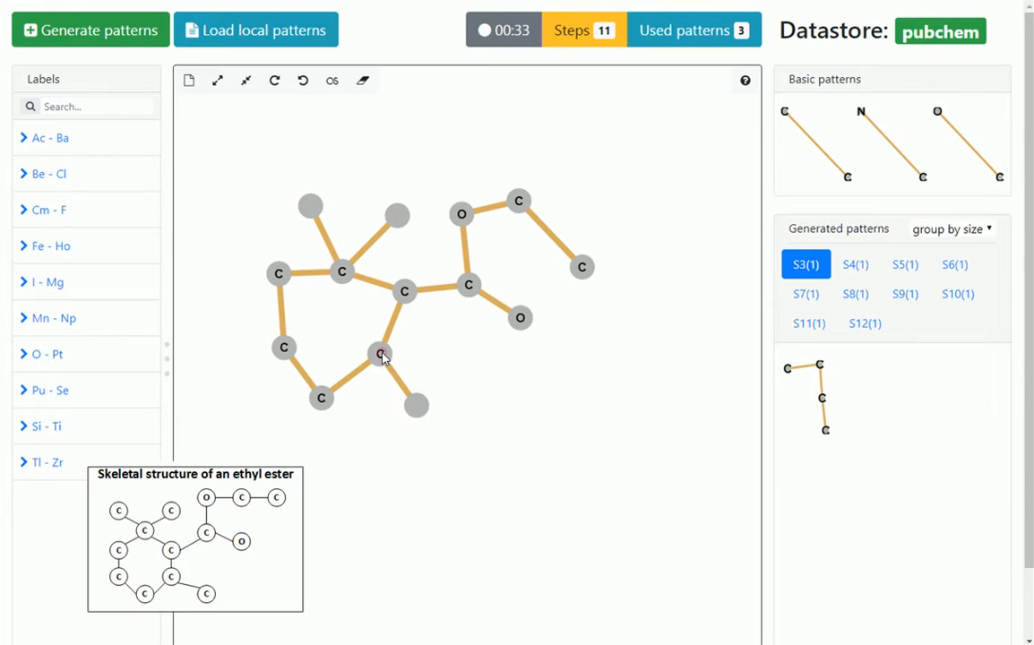
Filter the labels by C, assign label C to each of the three blank nodes, and stop the timer
click(107, 106)
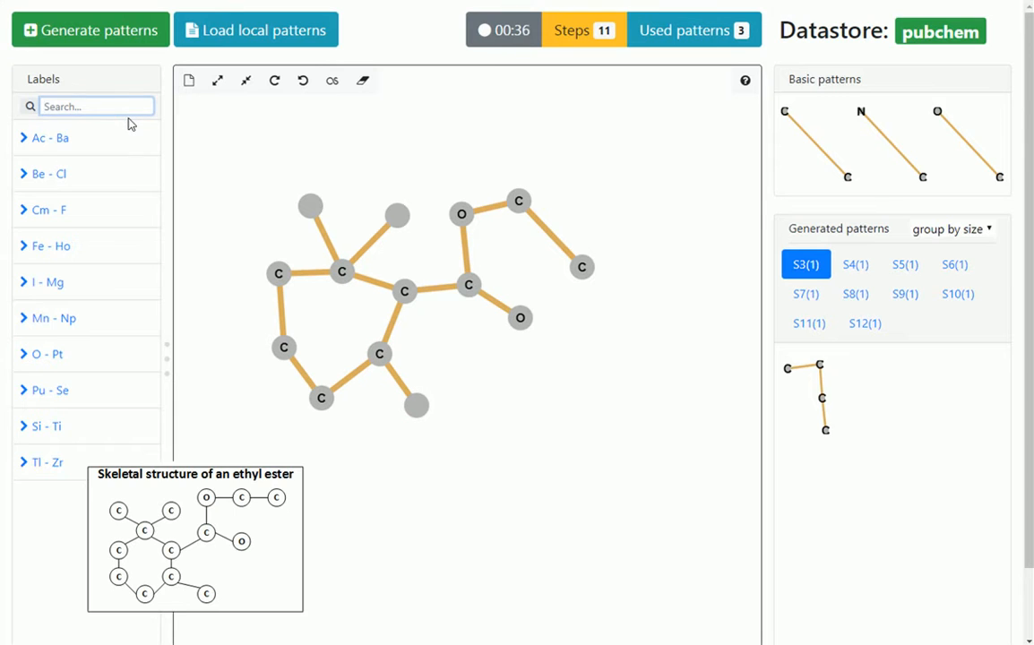
text(C)
click(311, 207)
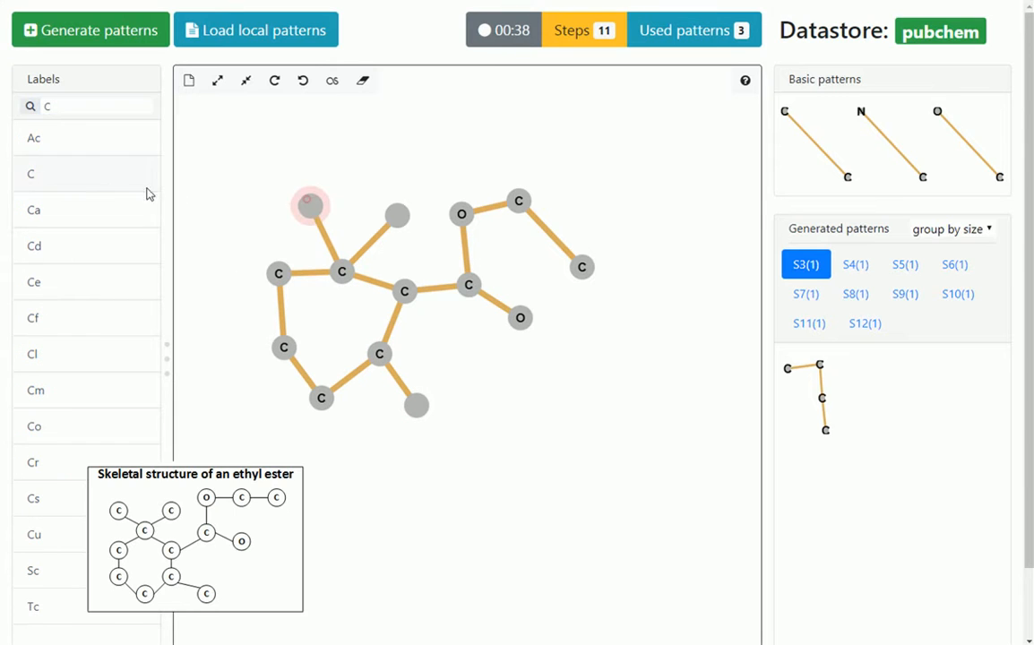
click(87, 175)
click(397, 215)
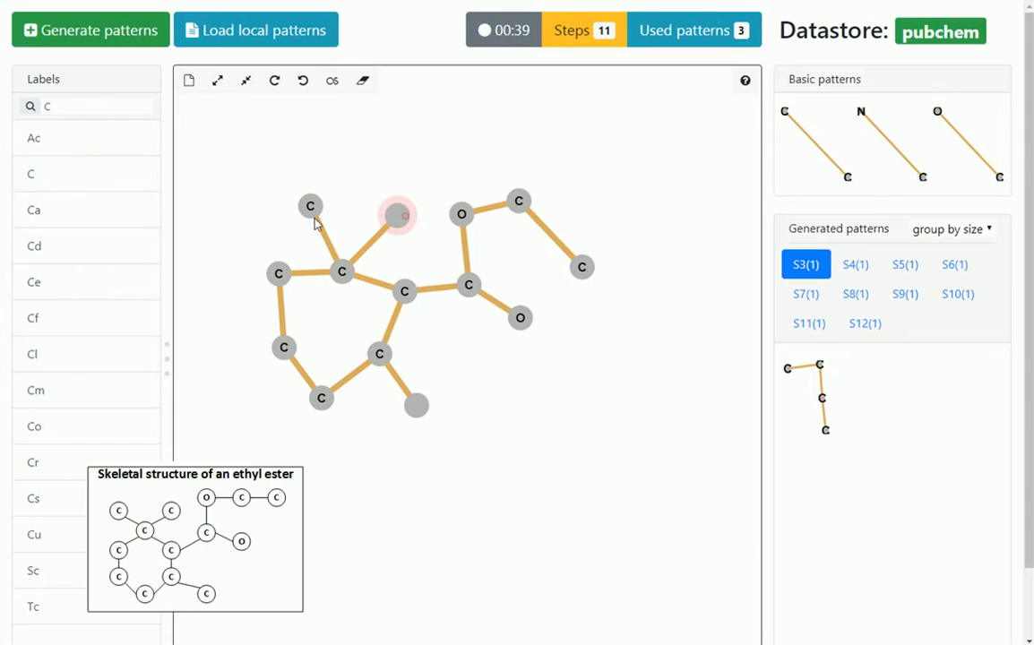
click(101, 177)
click(418, 407)
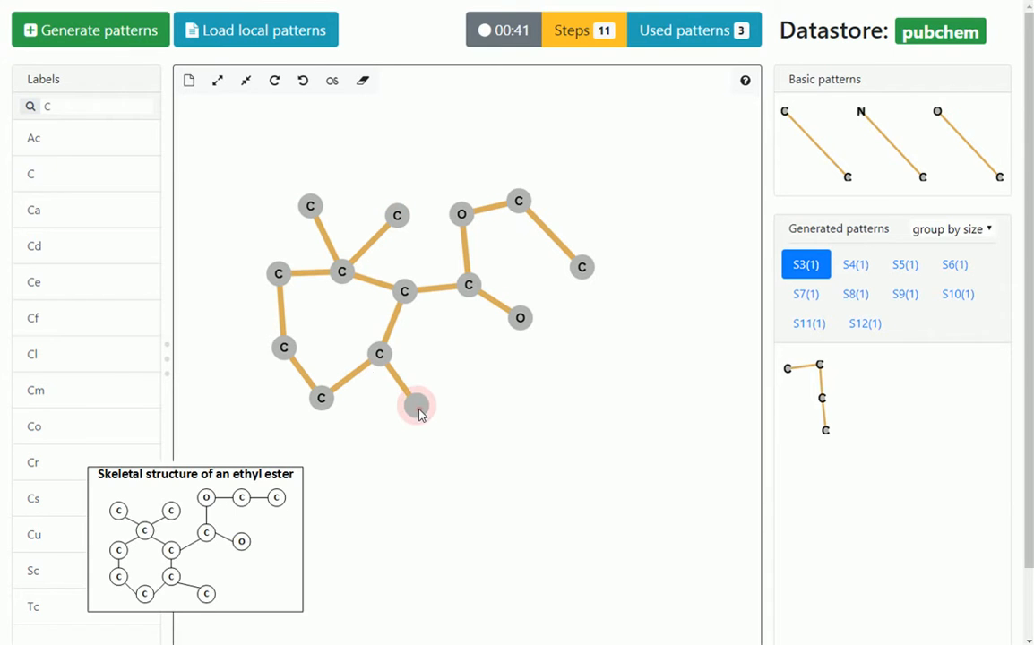
click(65, 179)
click(510, 33)
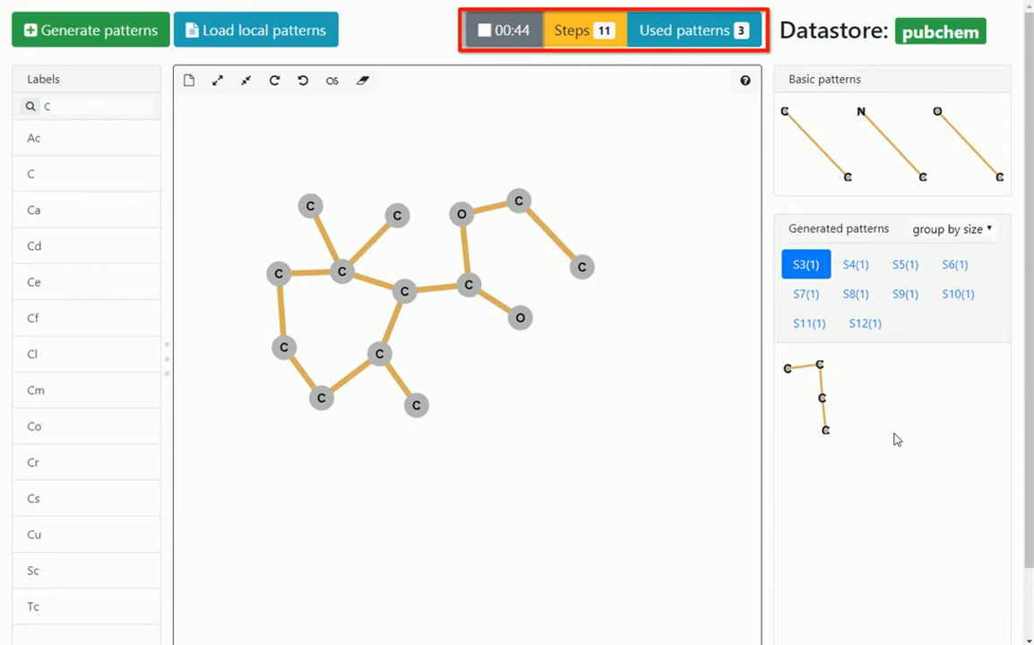
Clear the finished structure from the canvas and restart the timer for a new drawing
click(191, 81)
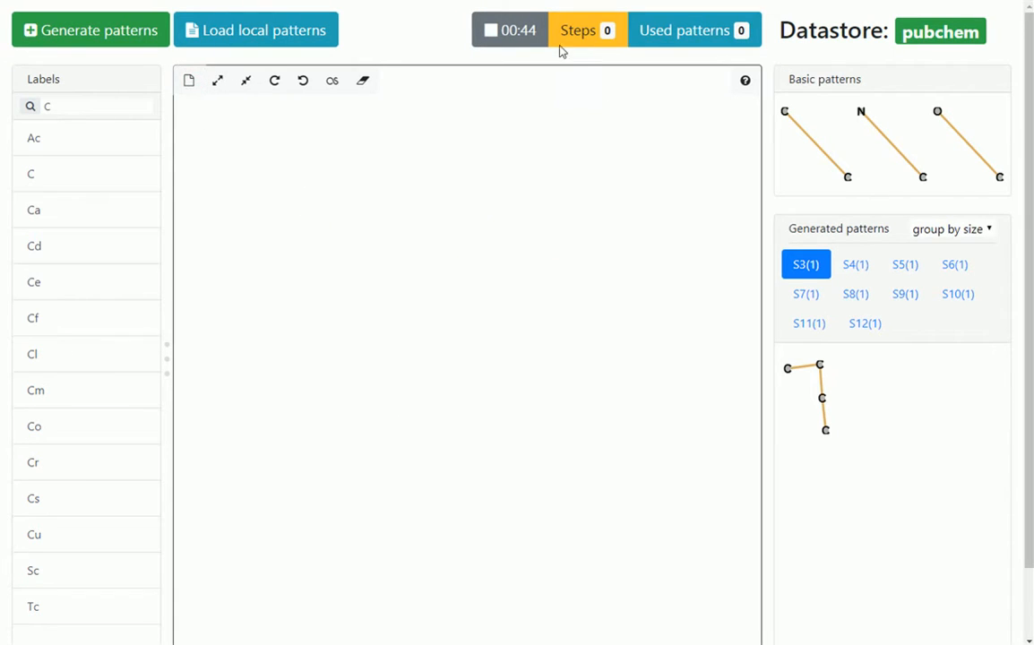
click(498, 36)
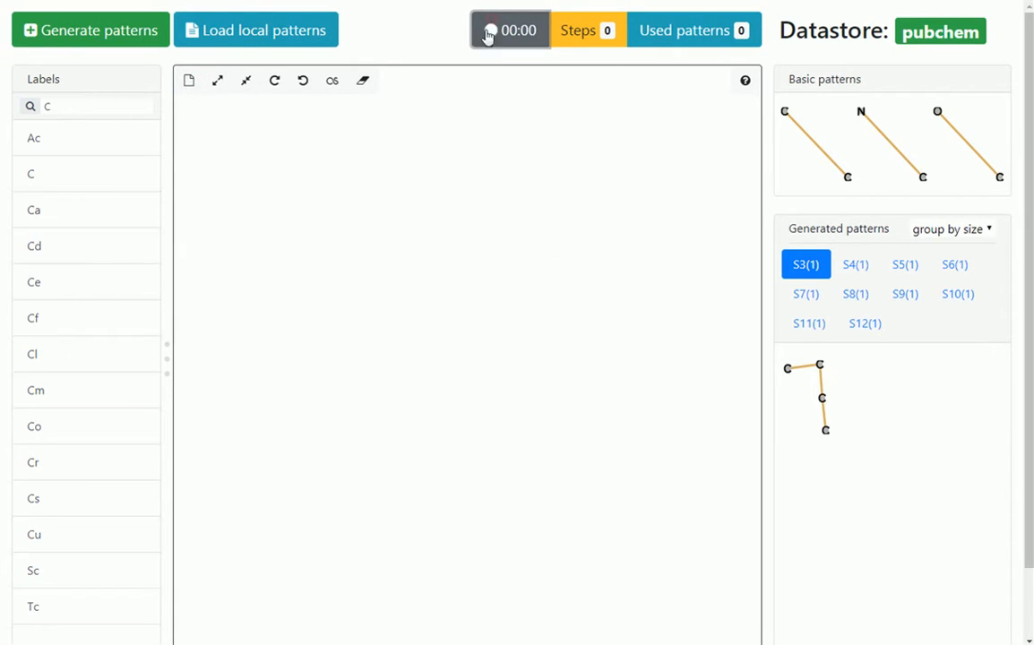
Draw a central blank node bonded to three surrounding blank nodes
click(258, 218)
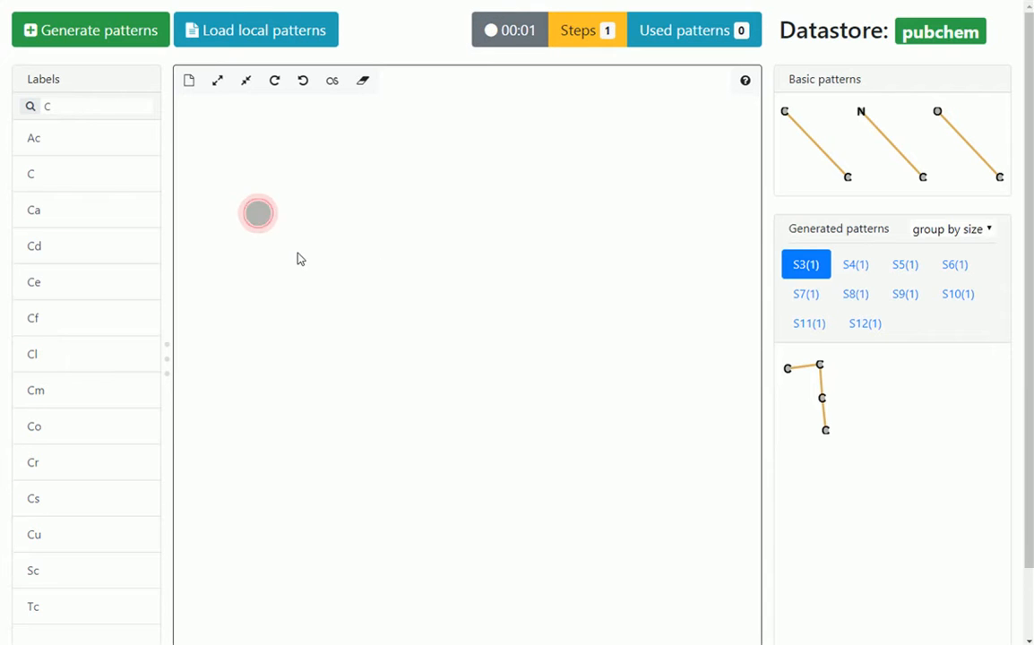
click(296, 251)
click(260, 215)
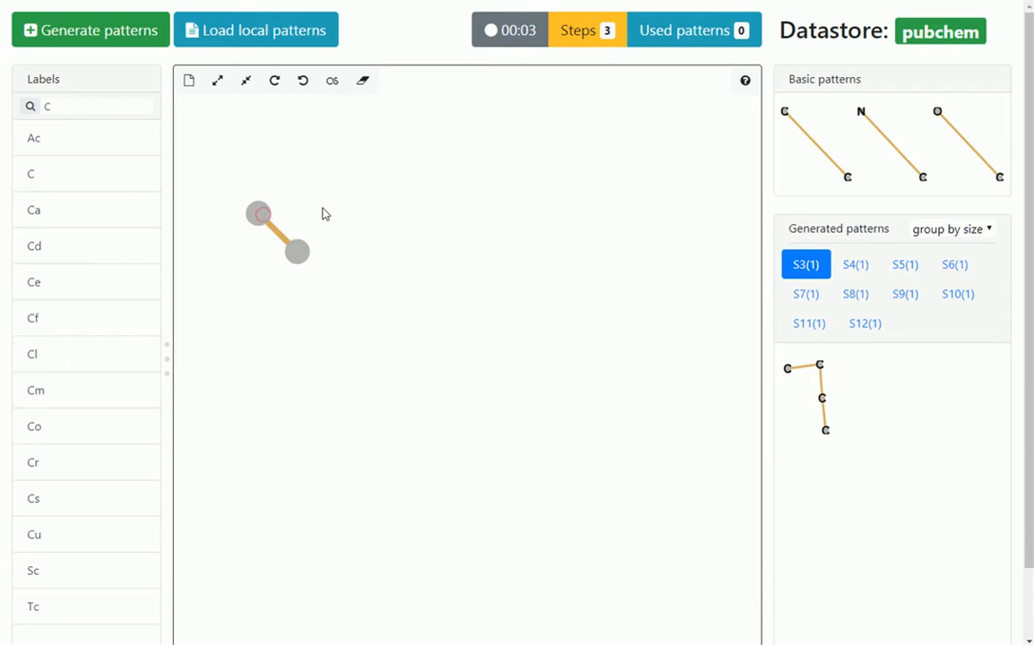
click(324, 204)
click(297, 254)
click(255, 298)
click(296, 254)
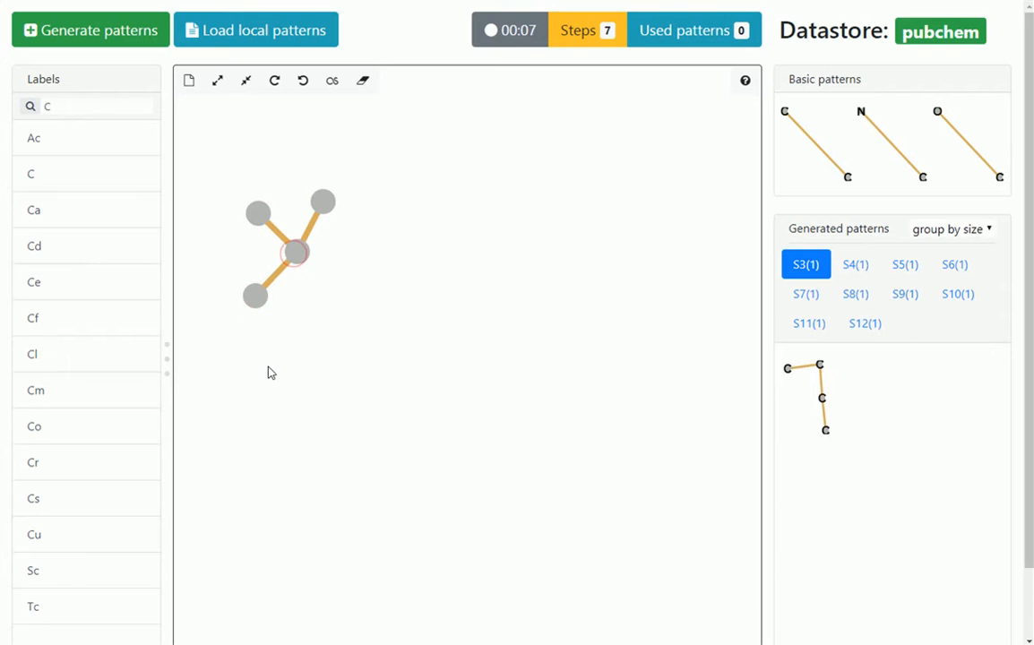
Add four more blank nodes from the lower branch node and bond them back to the central node as a six-membered ring
click(267, 366)
click(256, 301)
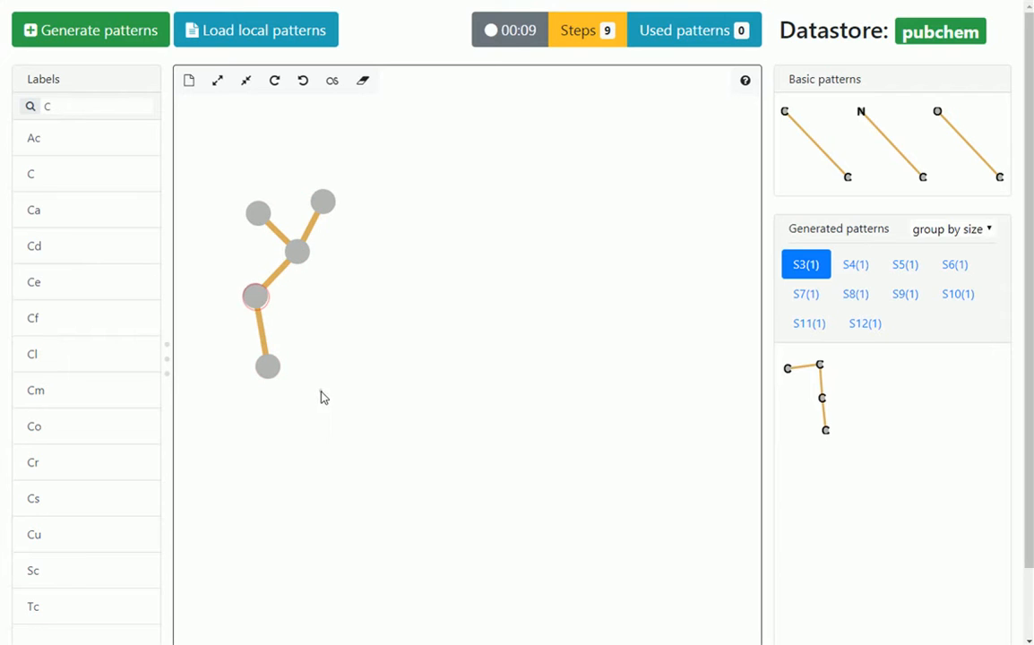
click(320, 392)
click(274, 370)
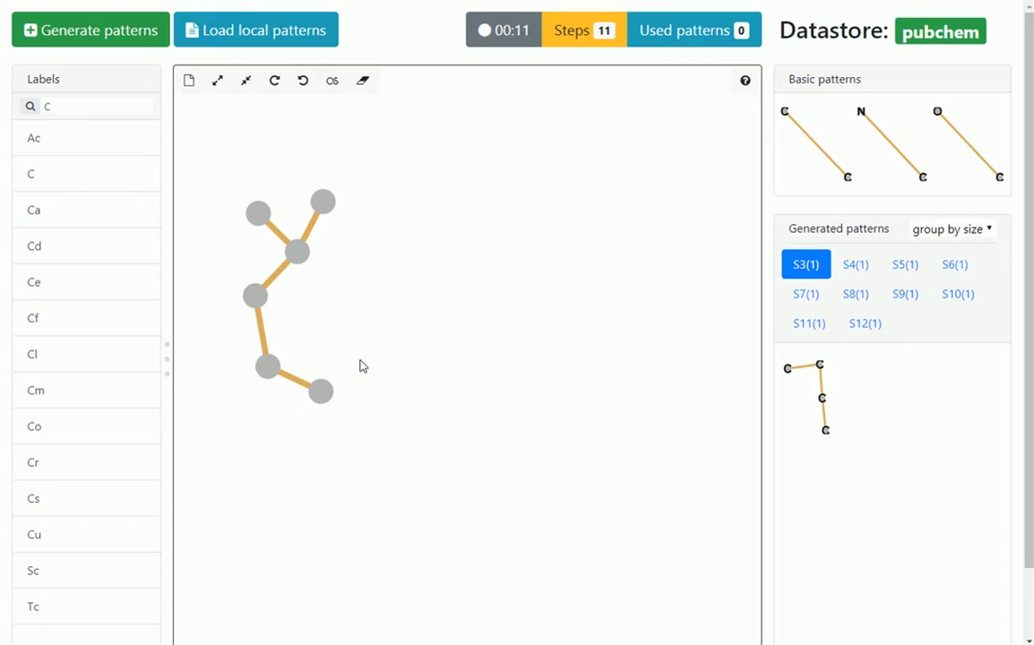
click(358, 349)
click(321, 391)
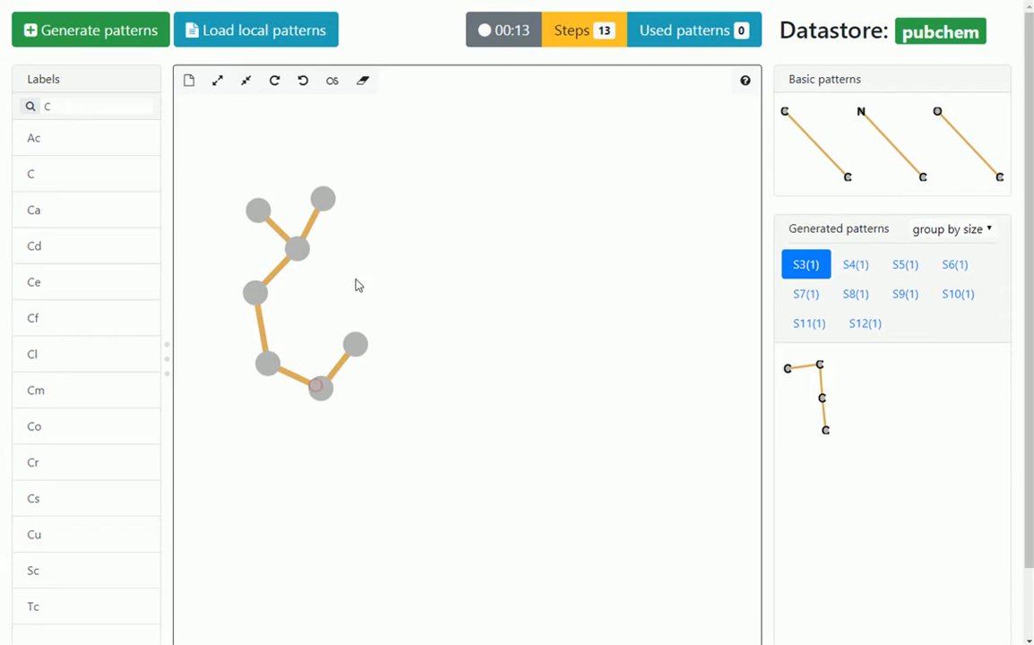
click(340, 276)
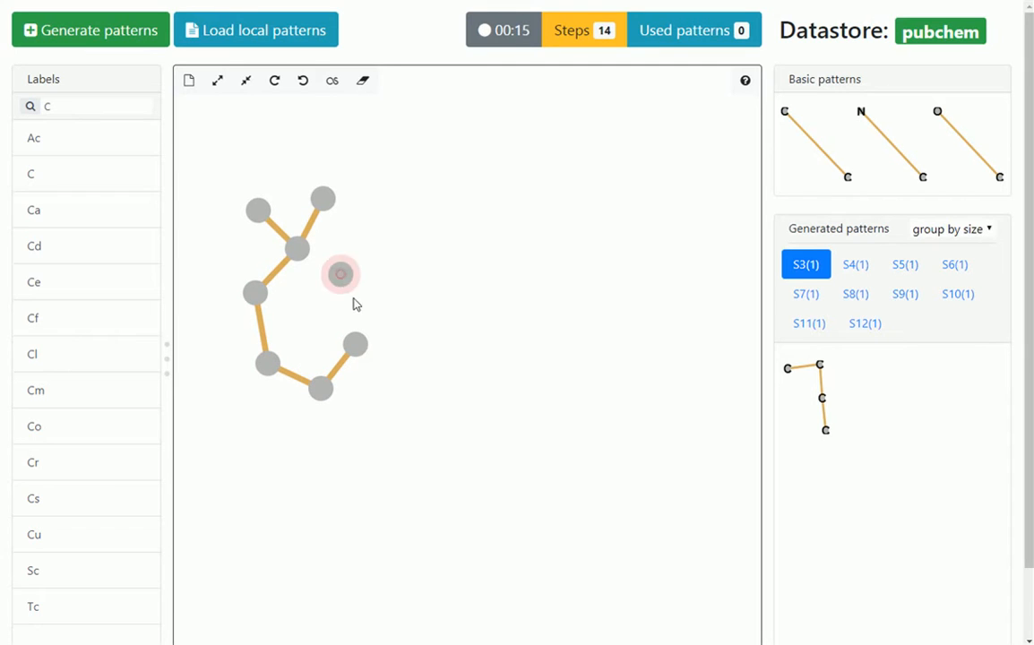
click(353, 344)
click(298, 252)
click(340, 272)
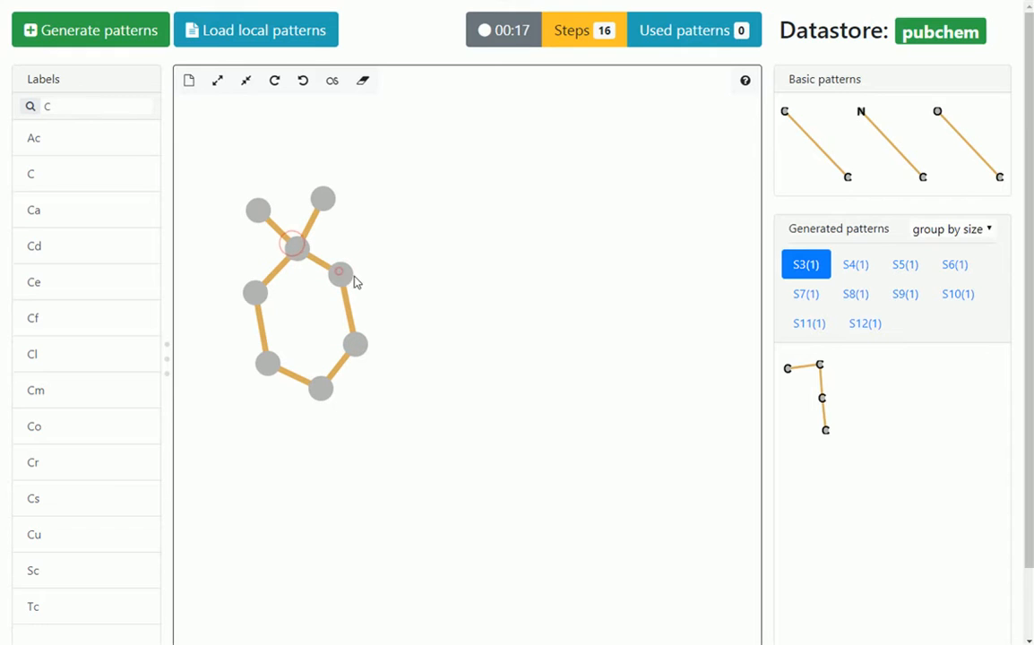
Bond a blank side-chain node to the ring's upper-right node and attach two further blank nodes to it
click(419, 239)
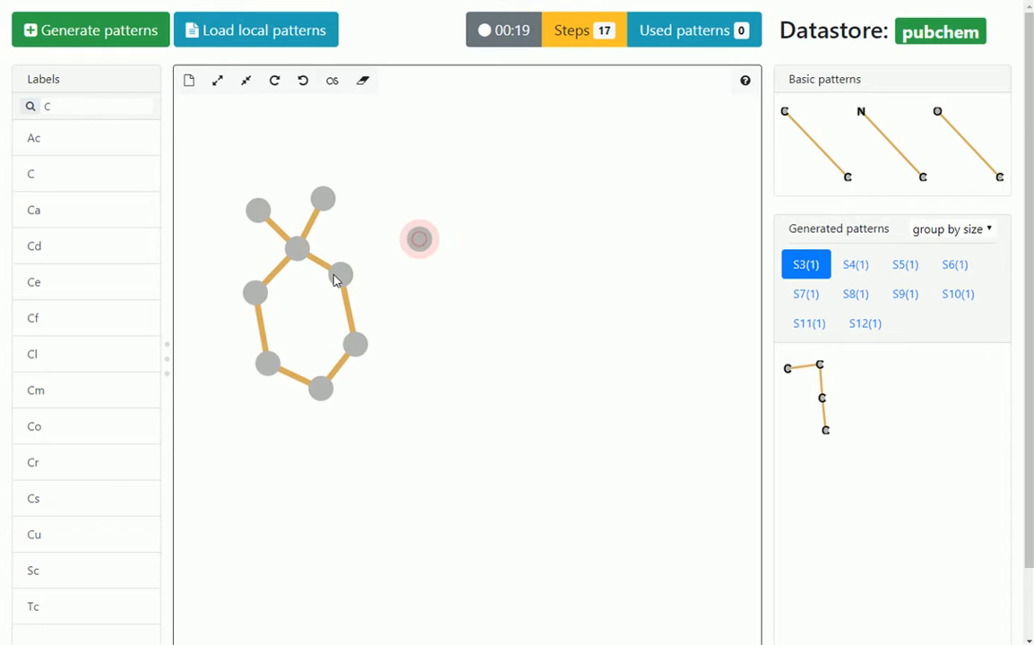
click(335, 274)
click(410, 178)
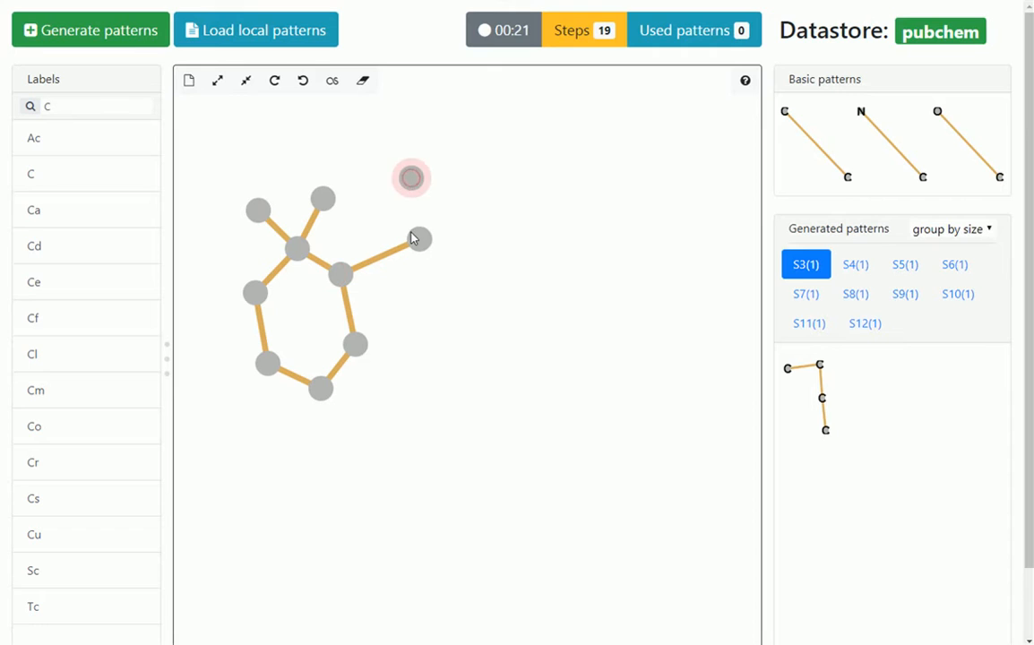
click(419, 239)
click(470, 233)
click(417, 242)
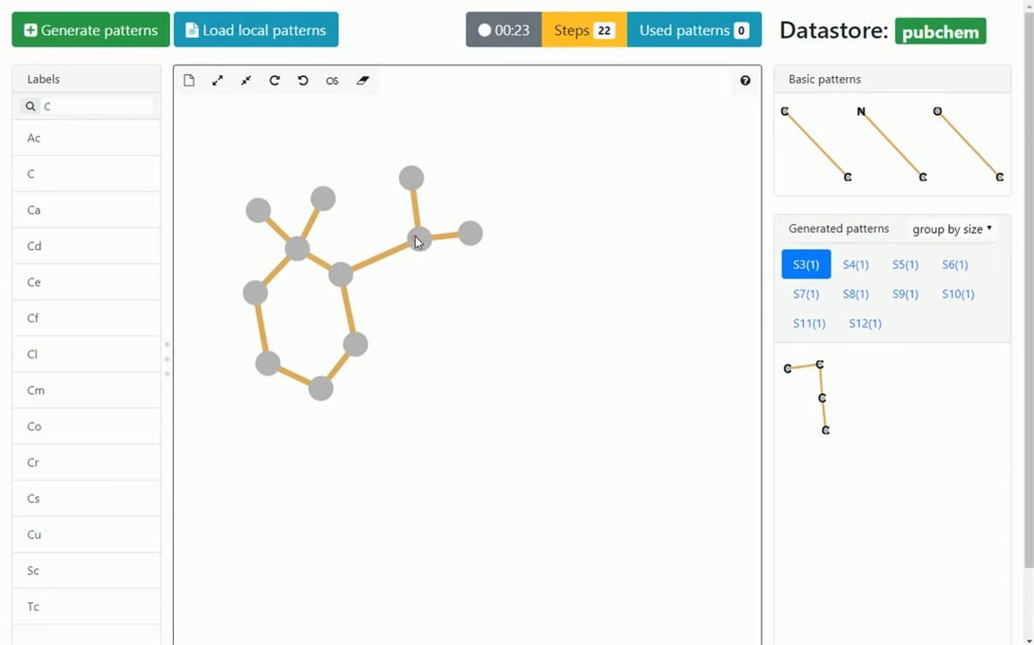
Extend the side chain's upper node by two blank nodes, and bond one blank node to the ring's lower-right node
click(481, 149)
click(411, 178)
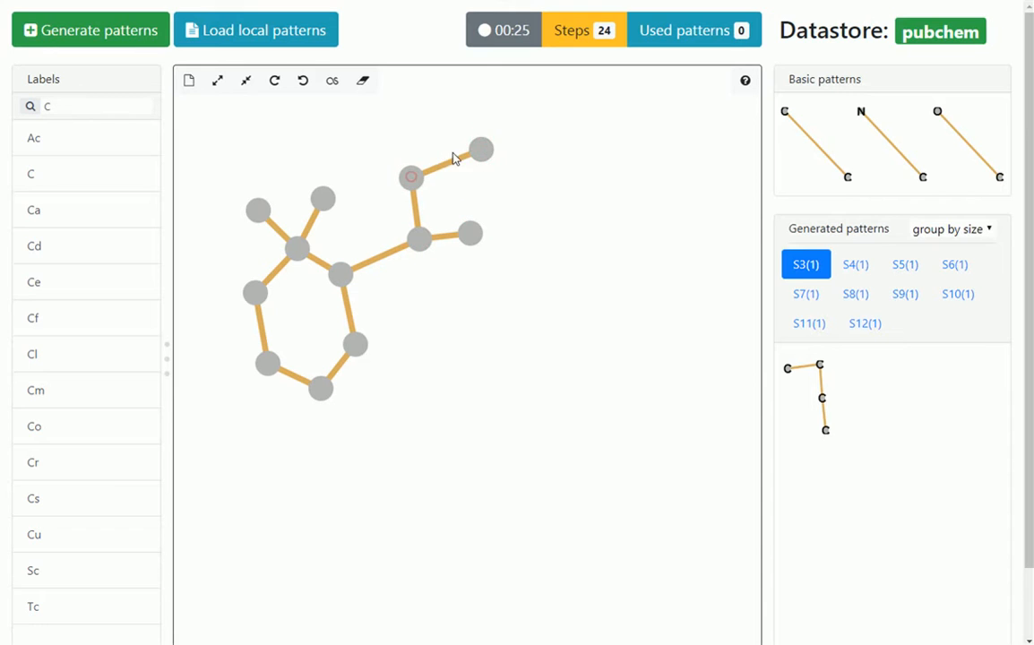
click(545, 143)
click(481, 149)
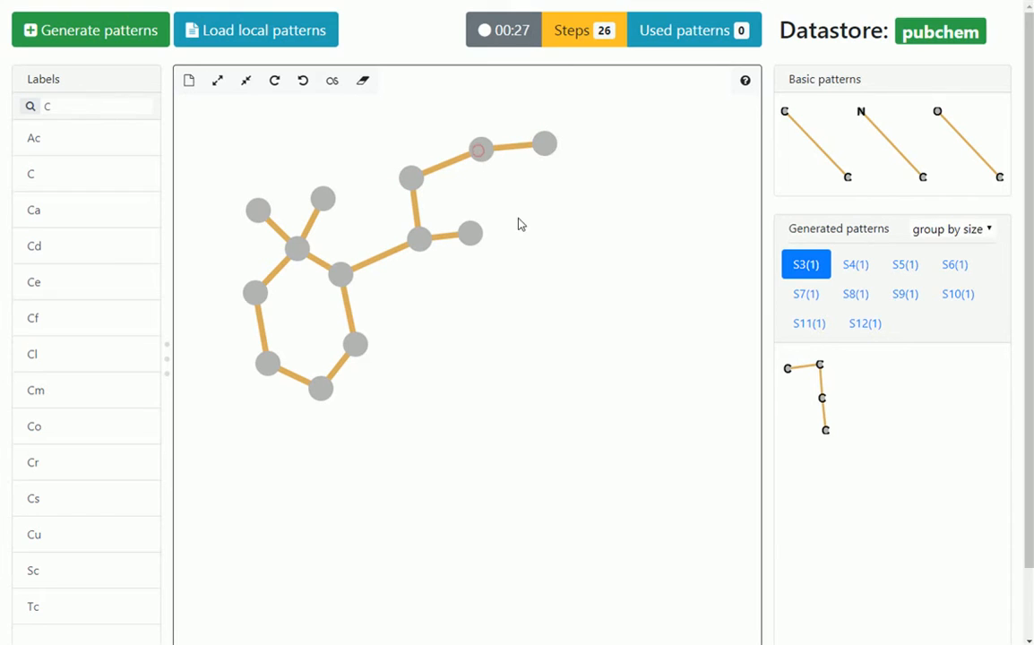
click(427, 380)
click(359, 346)
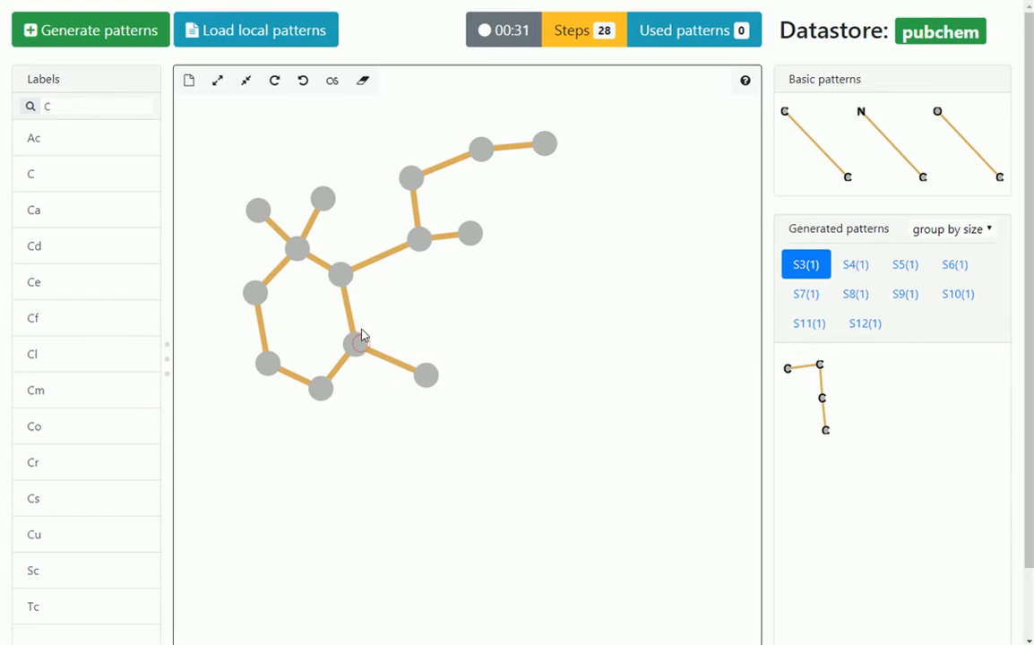
Assign label C to the ring's branching top node and its two outer nodes
click(297, 255)
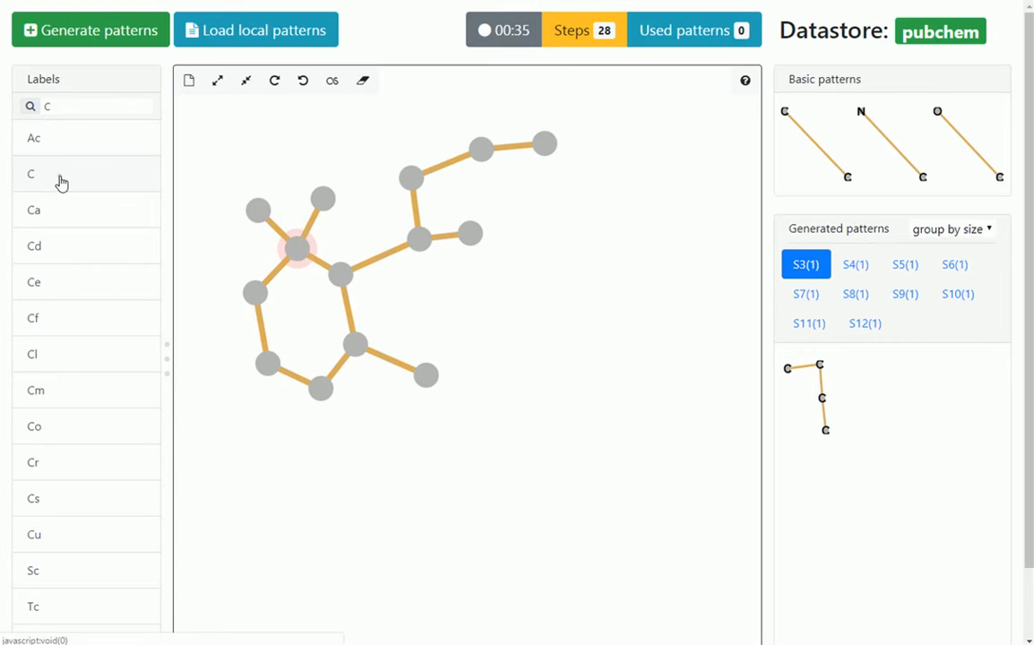
click(60, 175)
click(261, 216)
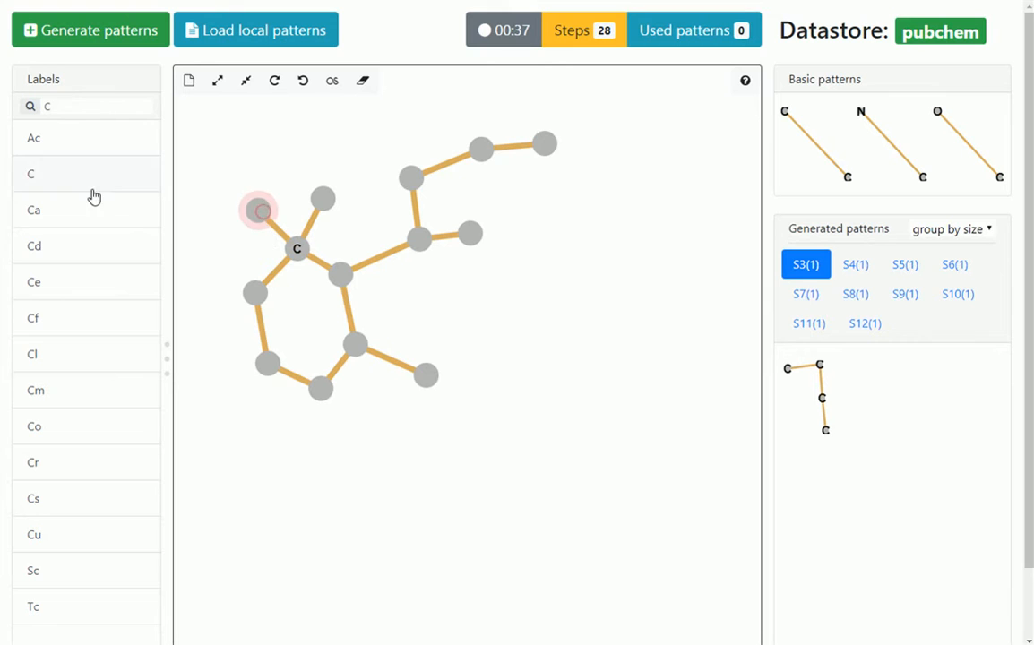
click(90, 175)
click(319, 205)
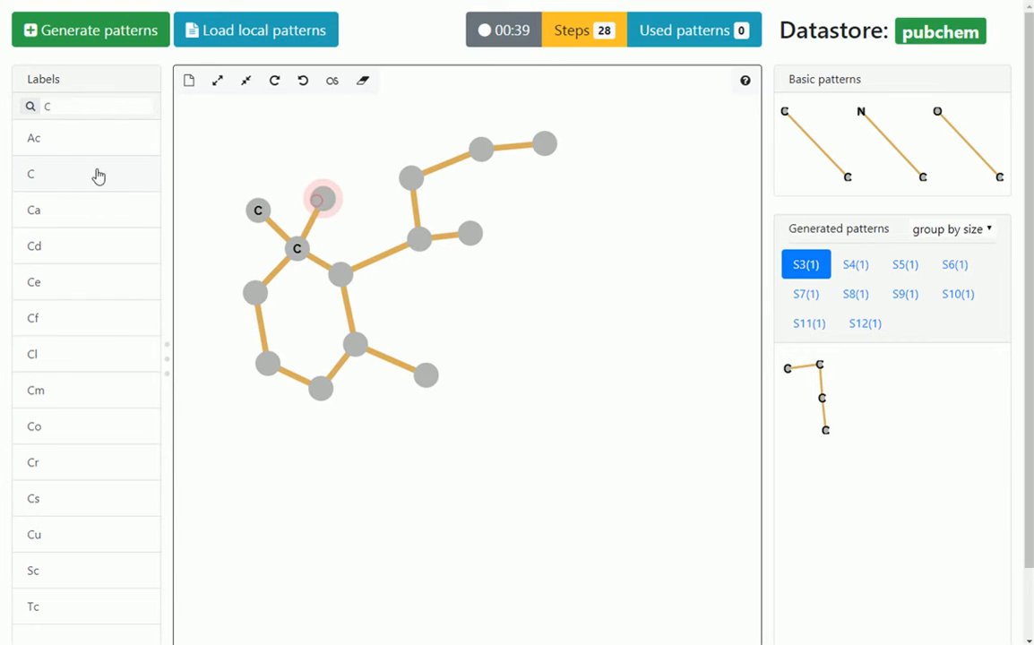
click(70, 170)
Assign label C to the remaining five ring nodes
click(255, 296)
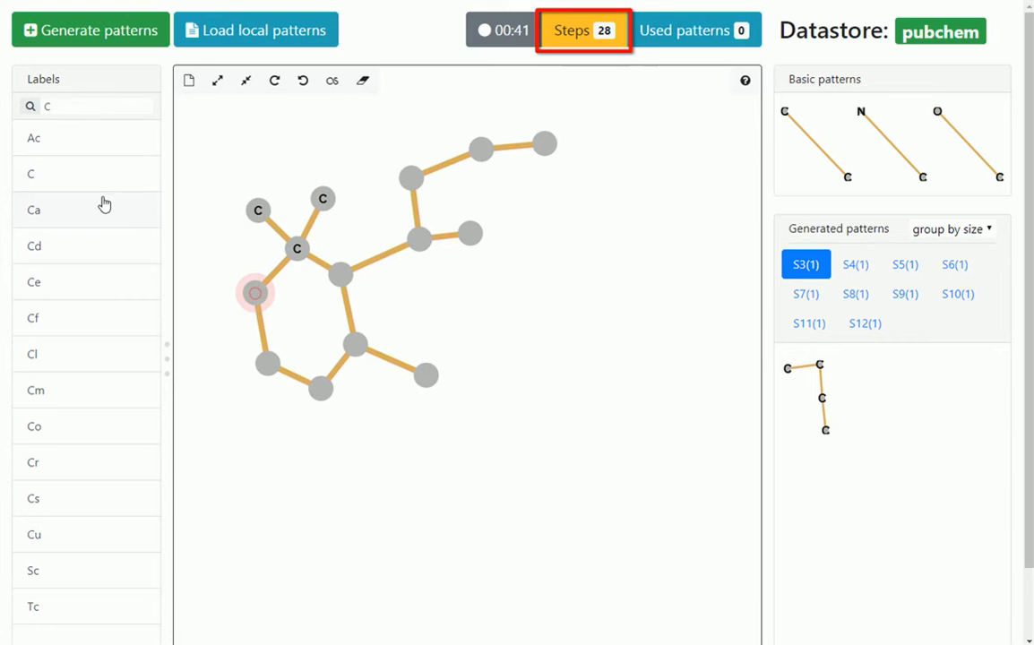
click(93, 179)
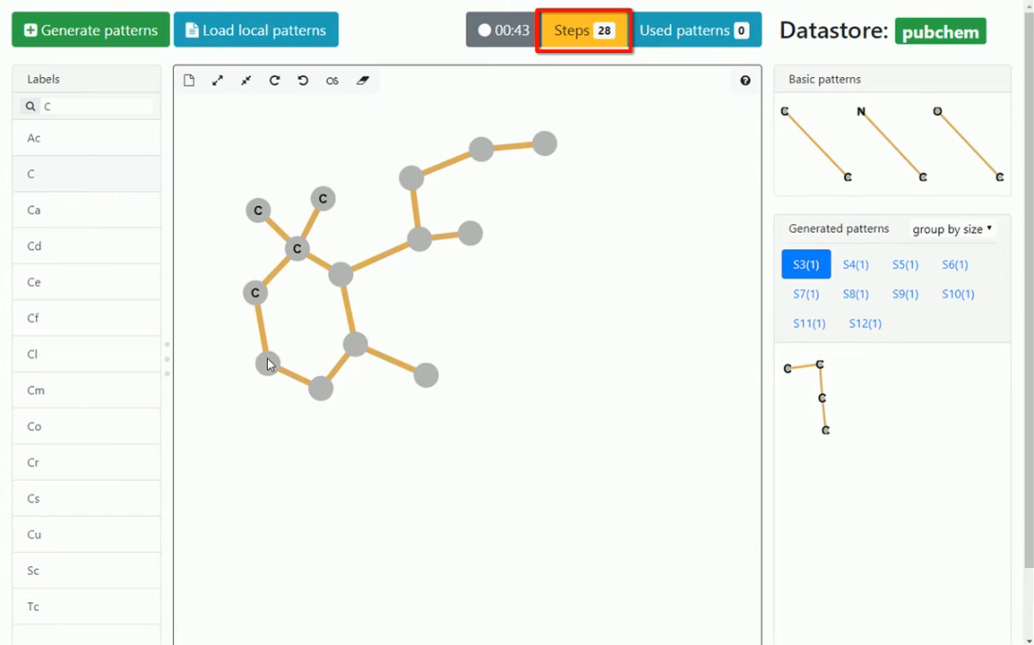
click(319, 387)
click(53, 175)
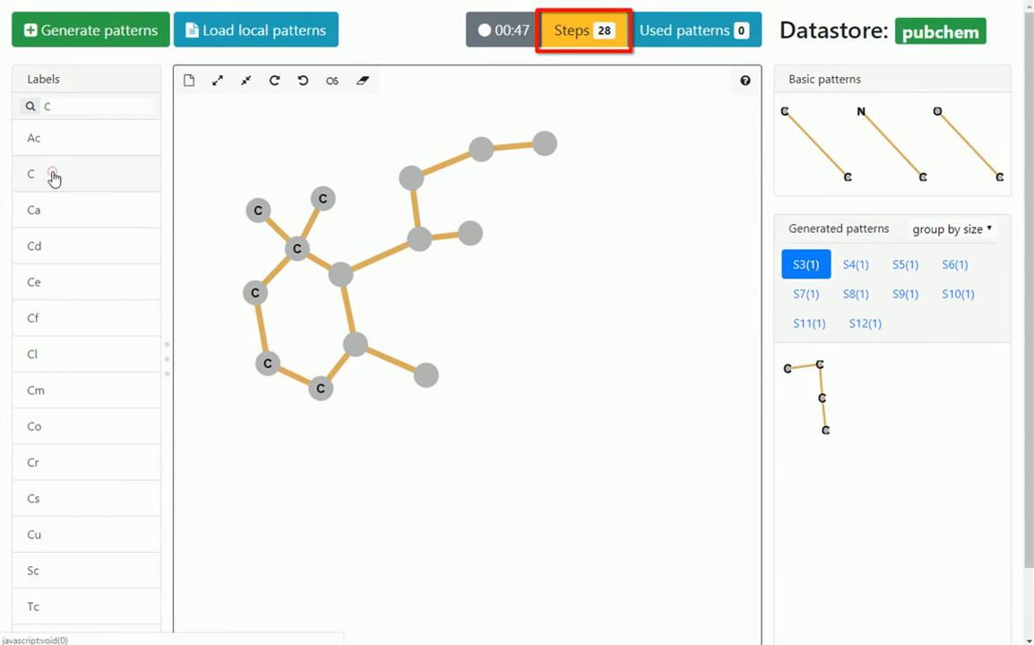
click(355, 345)
click(89, 187)
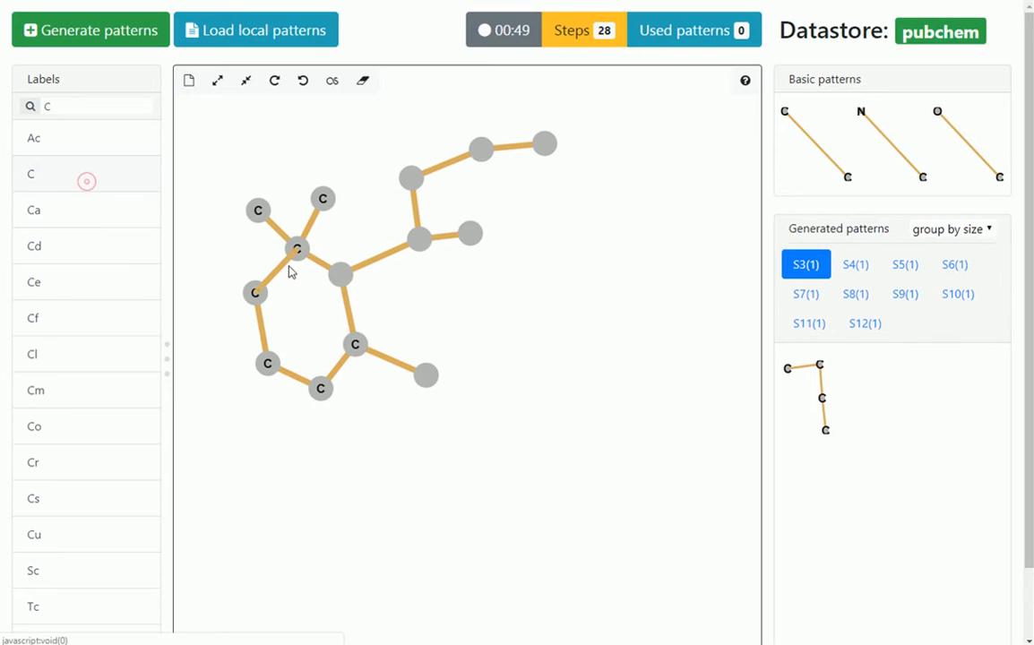
click(339, 273)
click(91, 183)
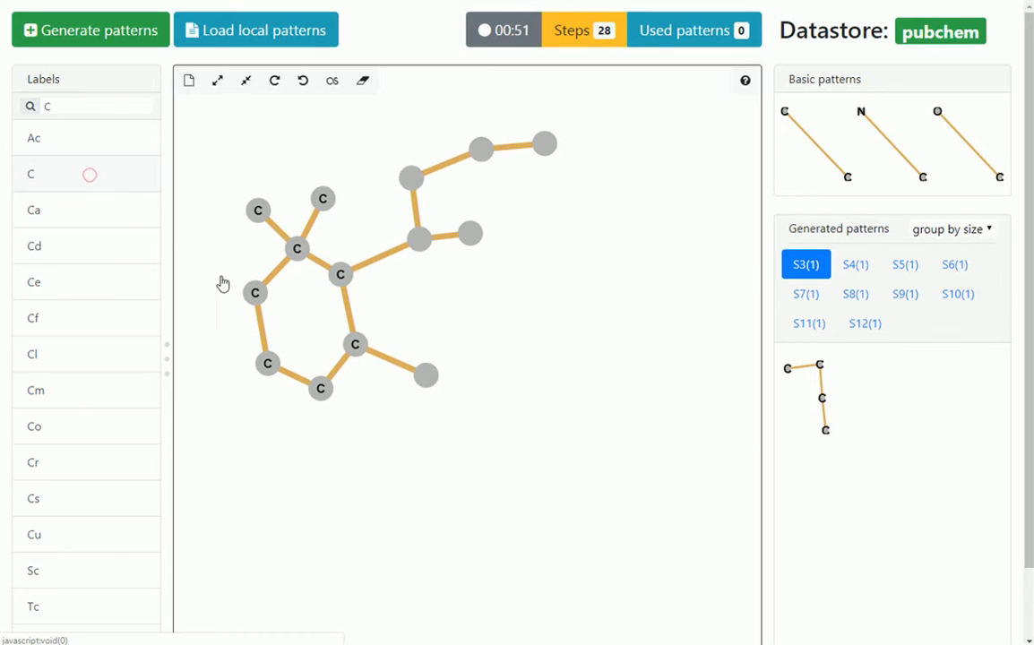
Assign label C to the ring's lower substituent, the side chain's branching node and the last two nodes of the side chain
click(426, 376)
click(59, 180)
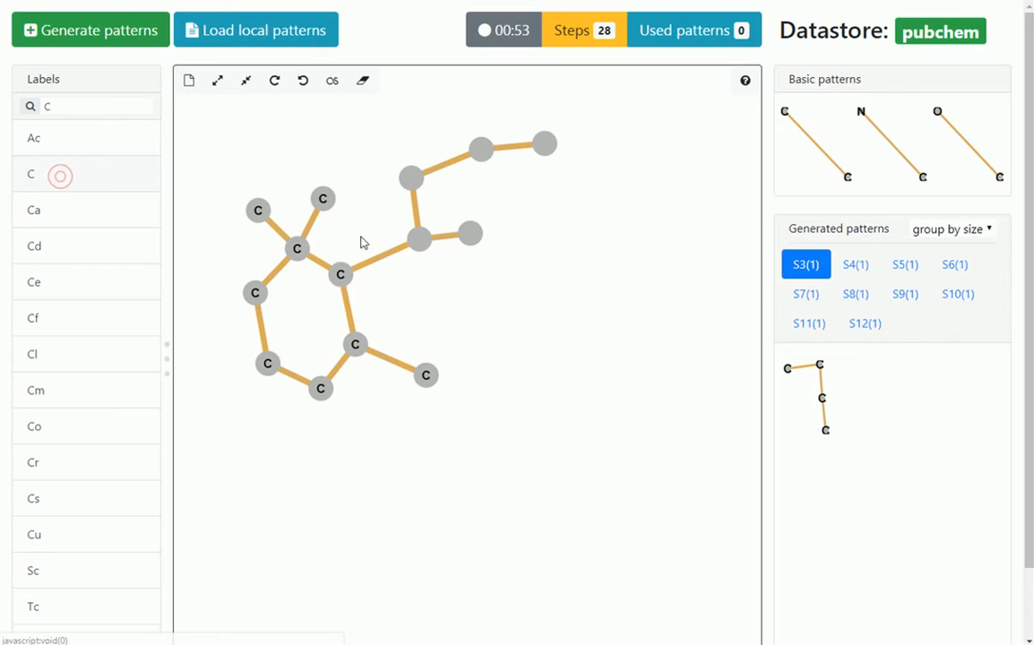
click(418, 241)
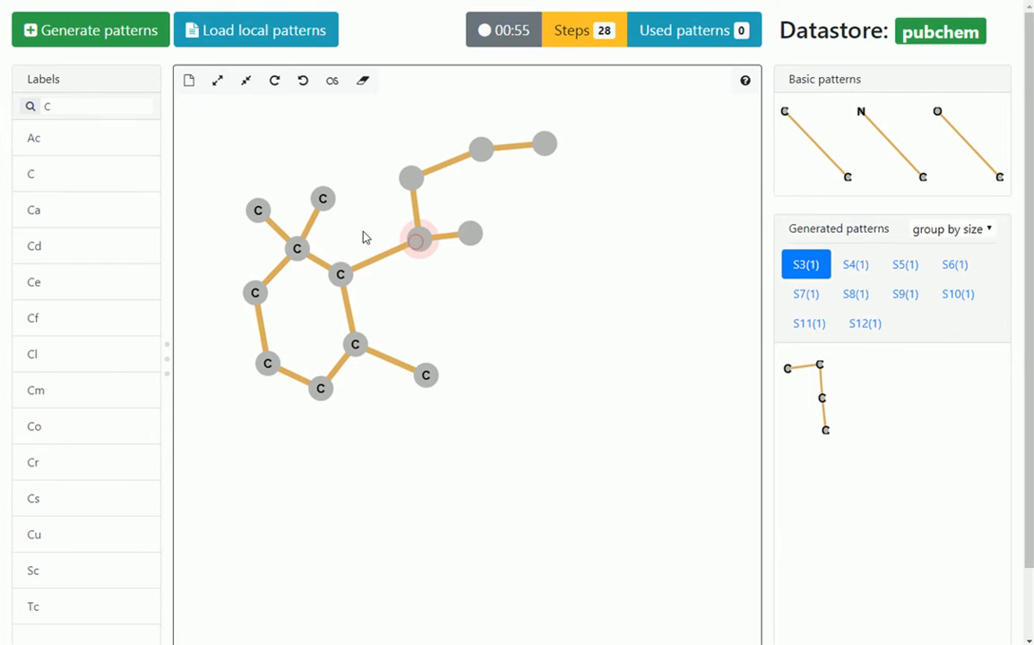
click(85, 174)
click(483, 150)
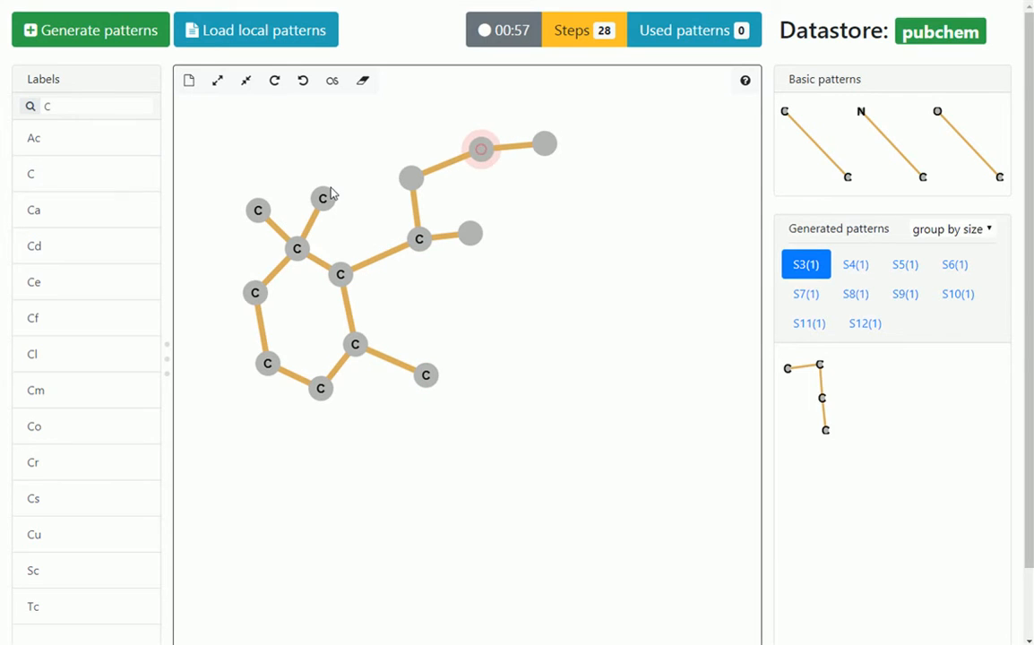
click(100, 172)
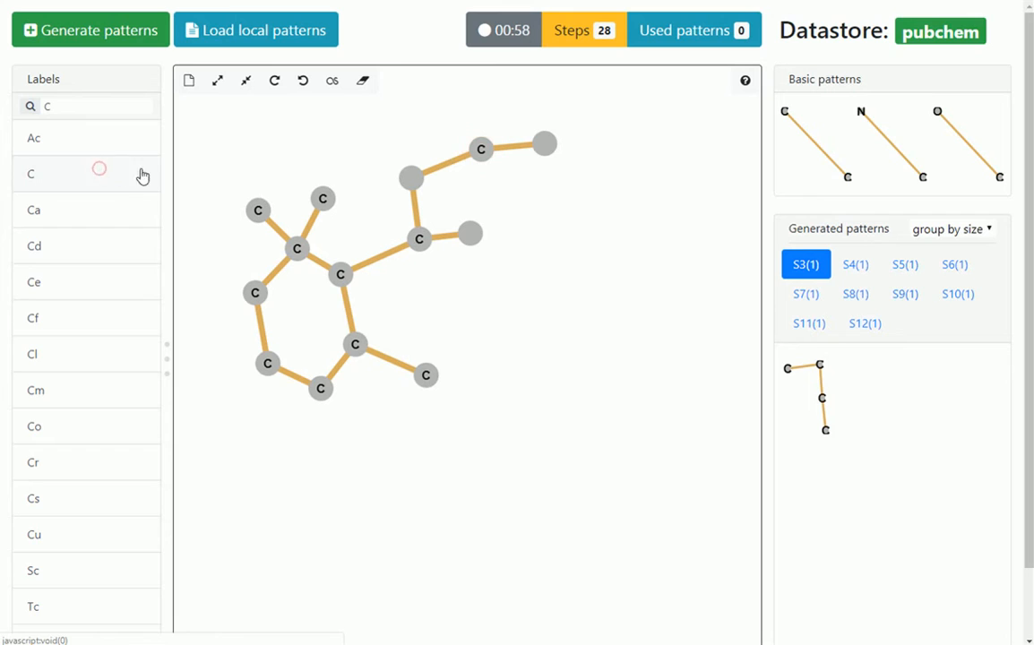
click(544, 146)
click(92, 173)
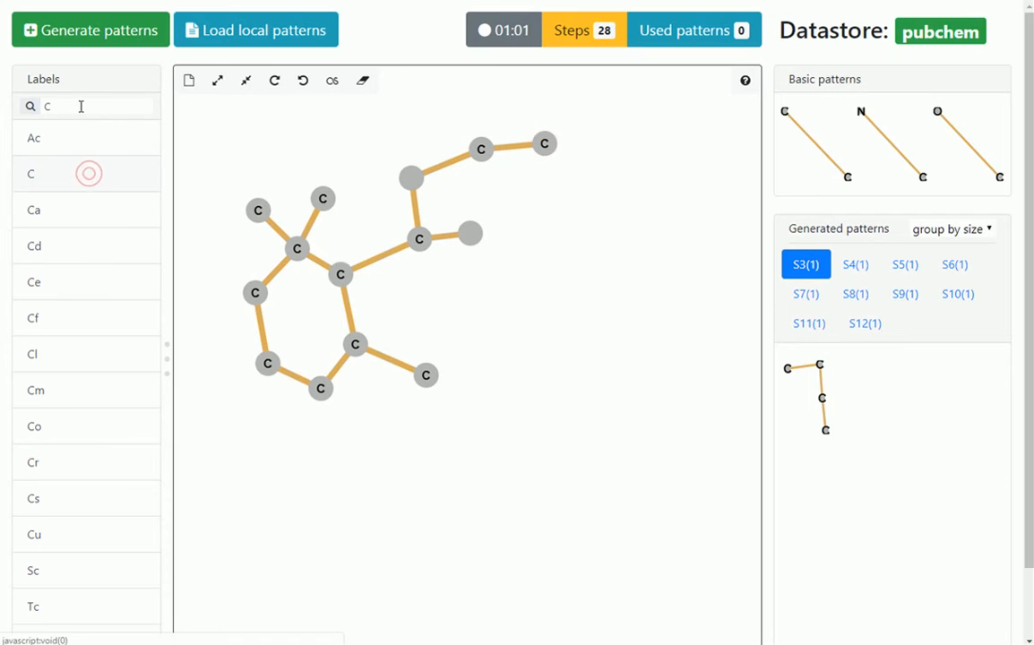
Filter the labels by O, assign label O to the two blank side-chain nodes, and stop the timer
drag(79, 106, 30, 109)
text(O)
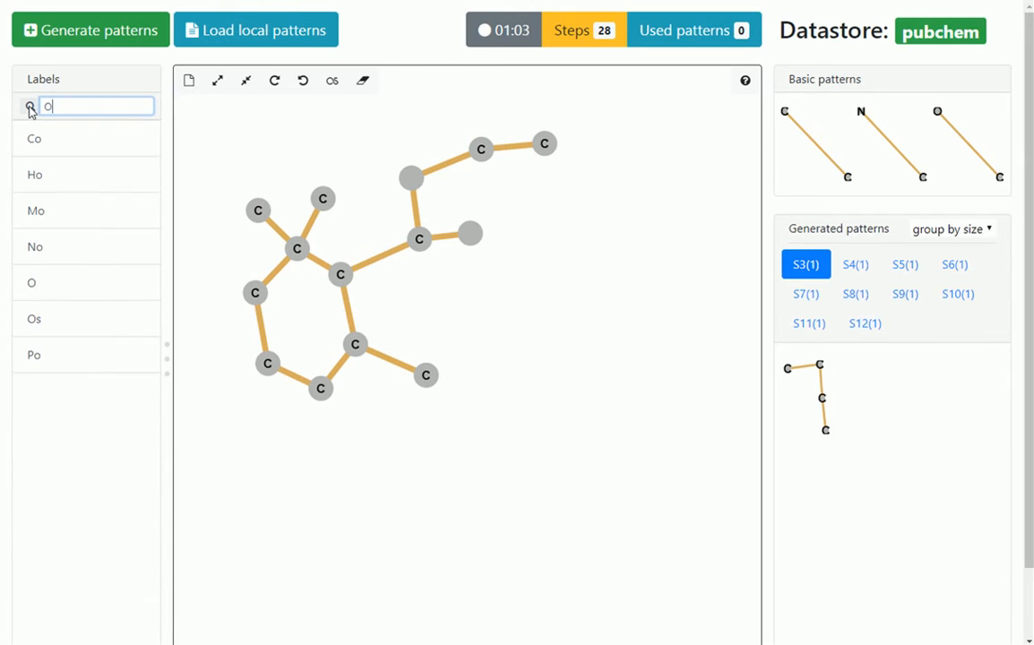
click(411, 178)
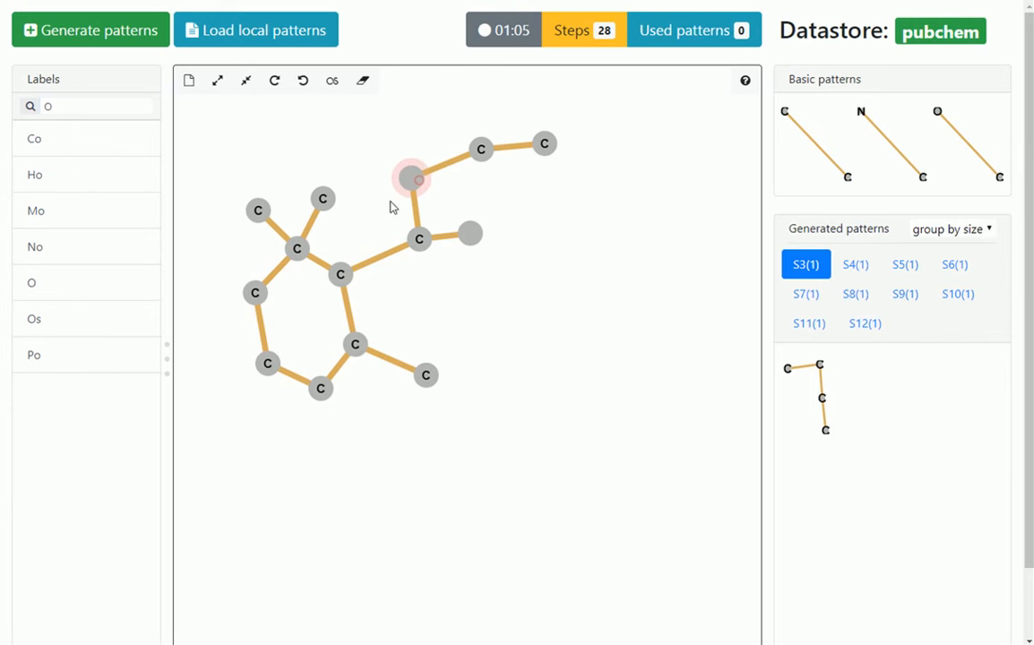
click(55, 283)
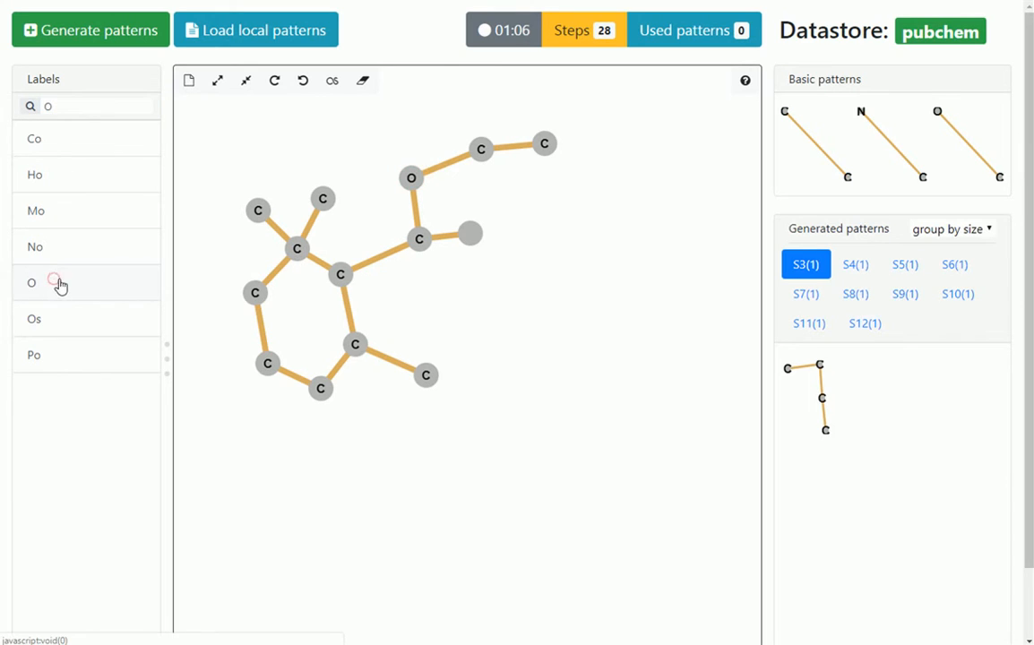
click(473, 235)
click(88, 288)
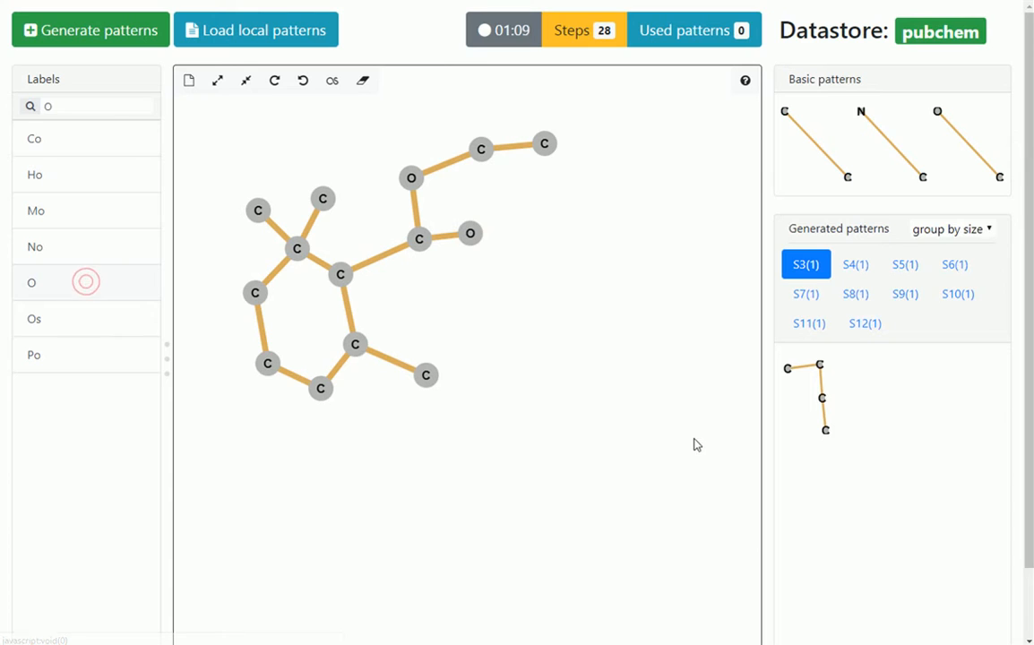
click(500, 45)
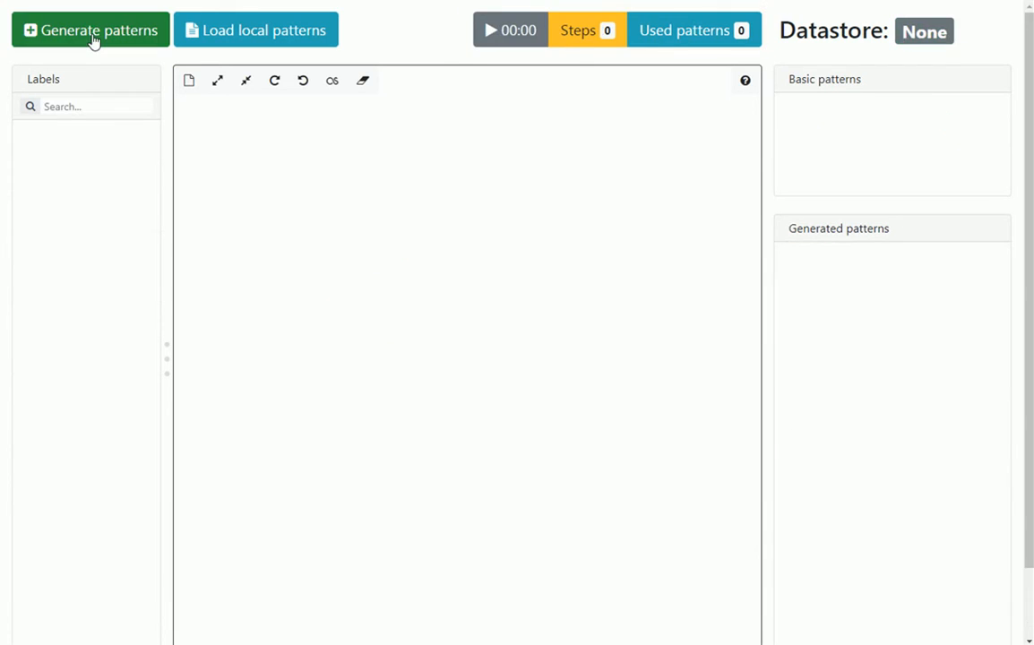
Generate 5 patterns from the aids40k label set with a maximum size of 12
click(95, 40)
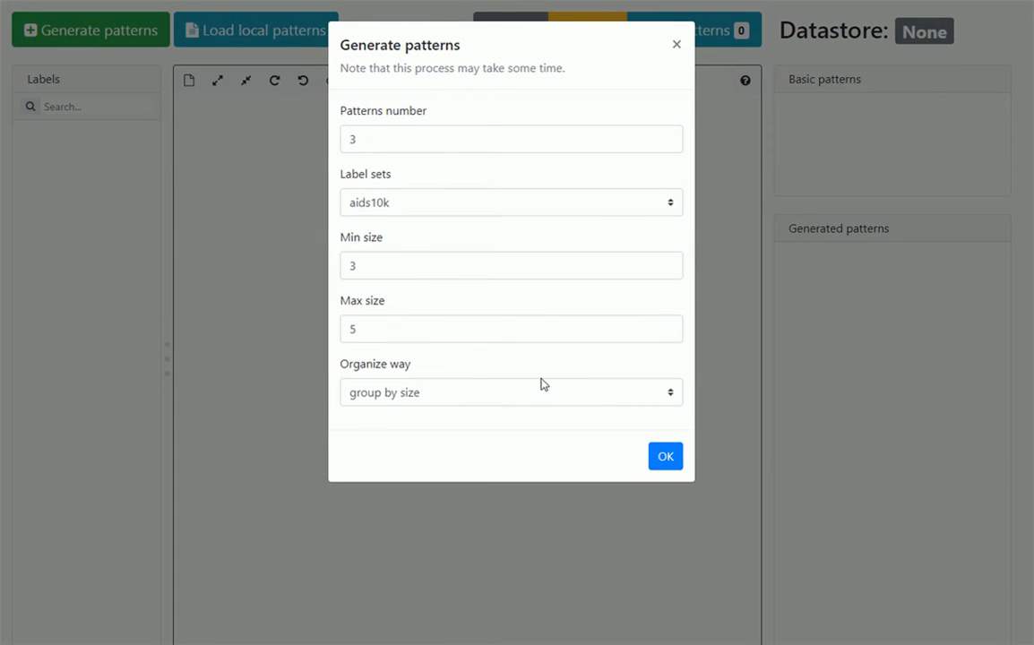
click(672, 208)
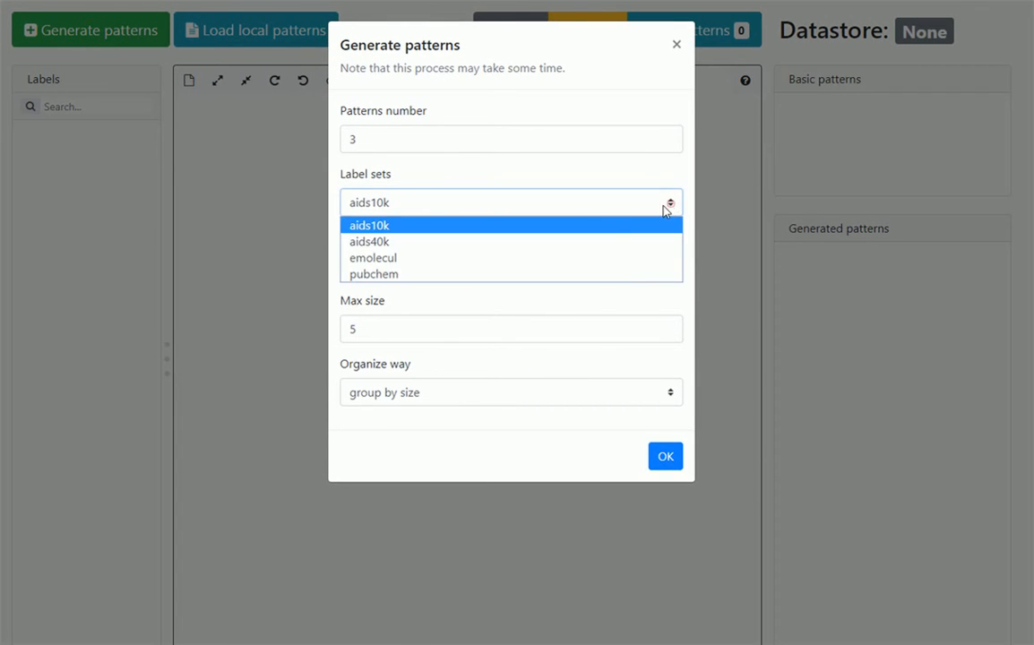
click(585, 240)
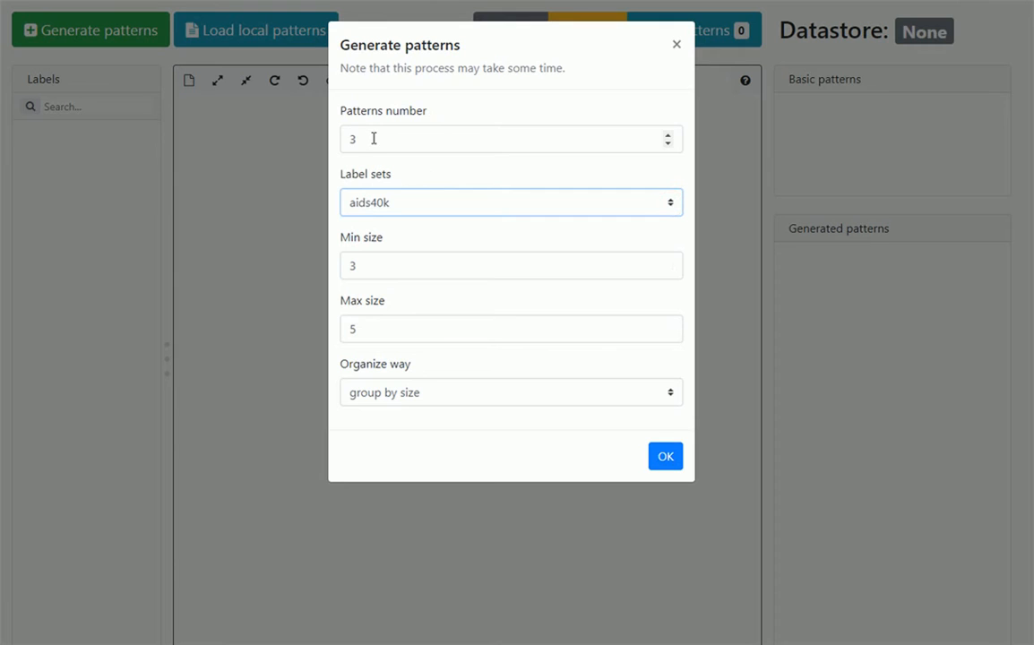
drag(371, 138, 341, 141)
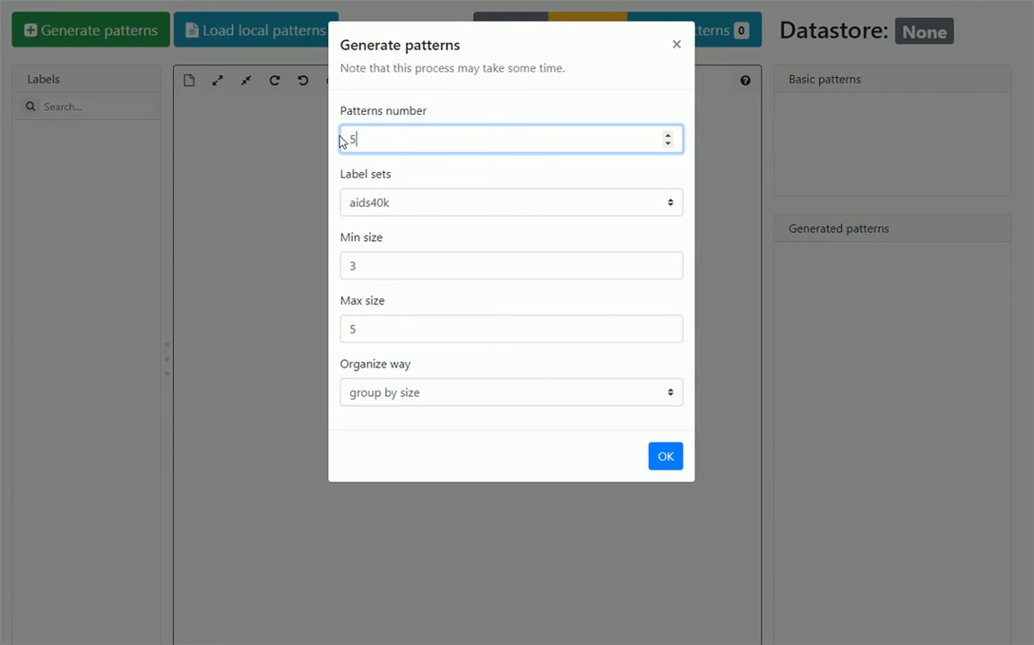
double_click(376, 334)
text(12)
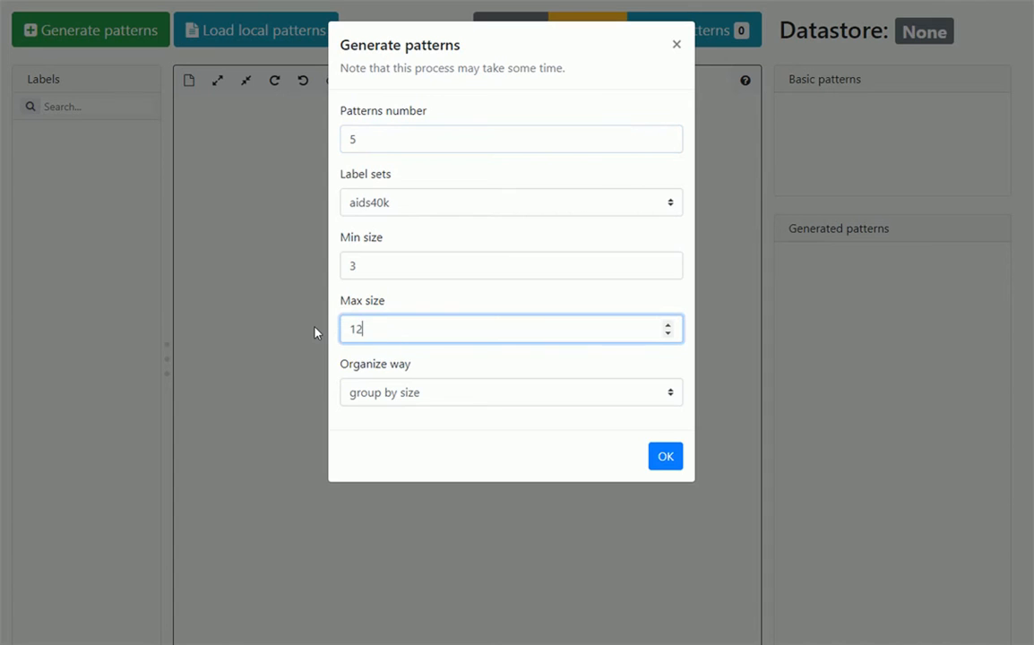
click(665, 457)
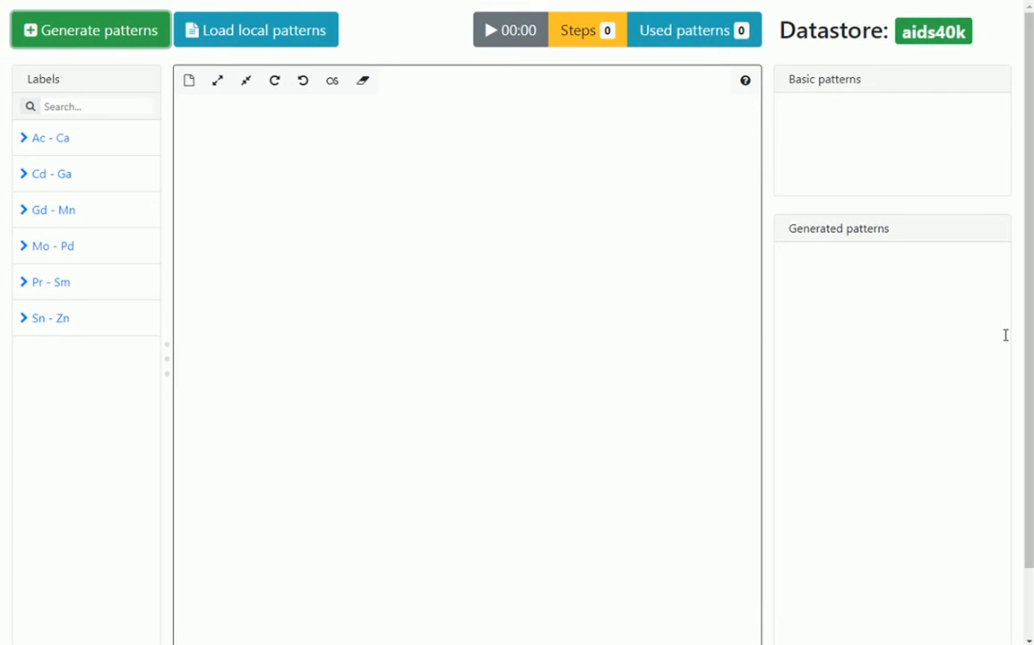
click(846, 61)
Load the local patterns file GUIPatterns.txt with the aids40k label set and display the generated patterns as a single page
click(316, 40)
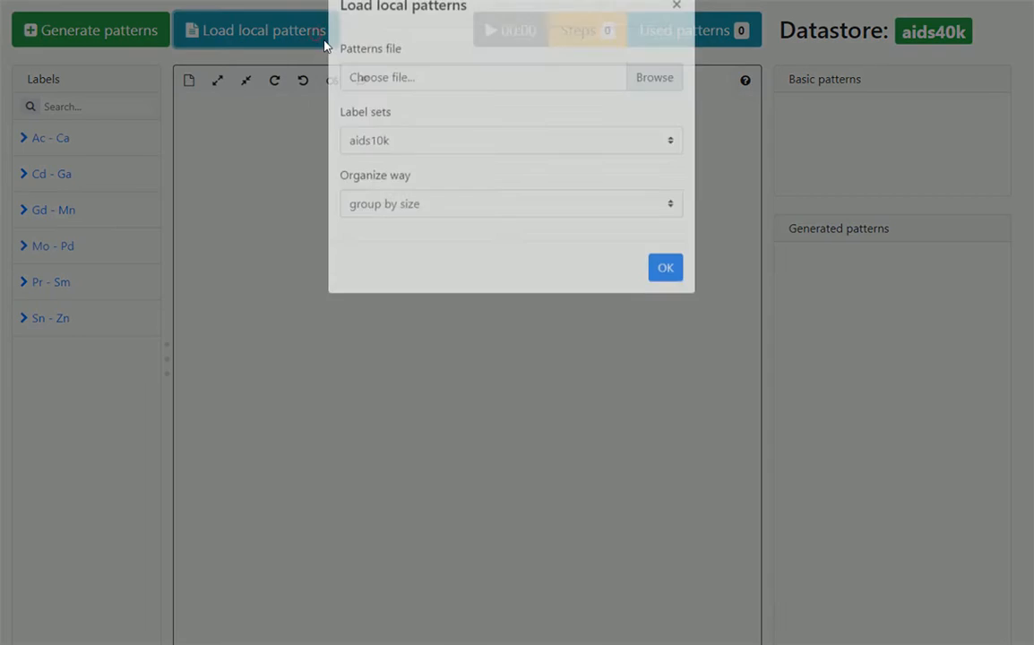
click(644, 183)
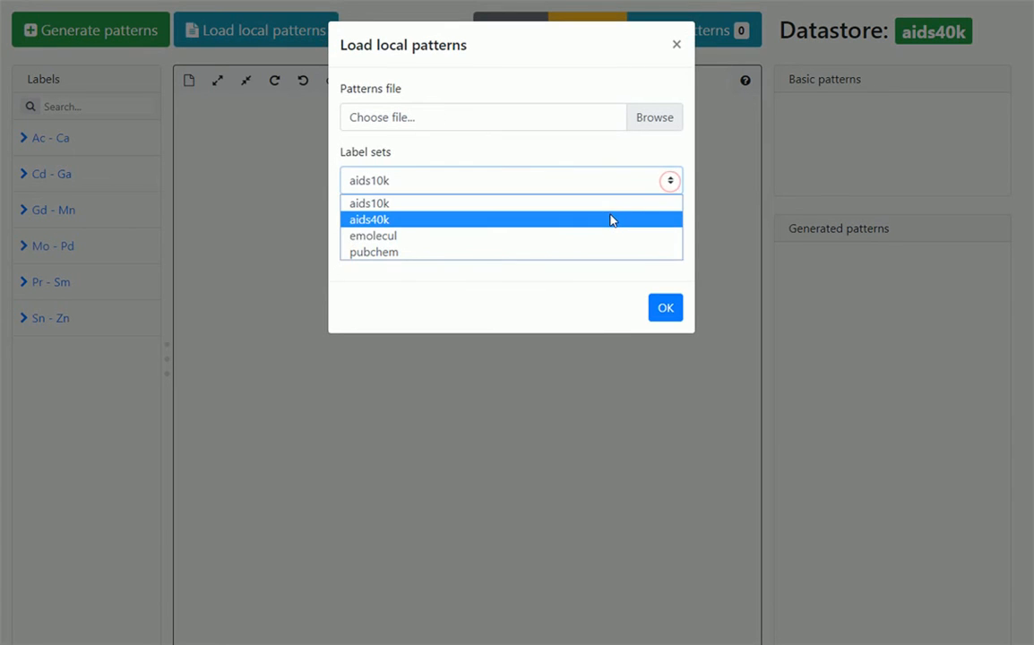
click(612, 219)
click(656, 117)
double_click(579, 70)
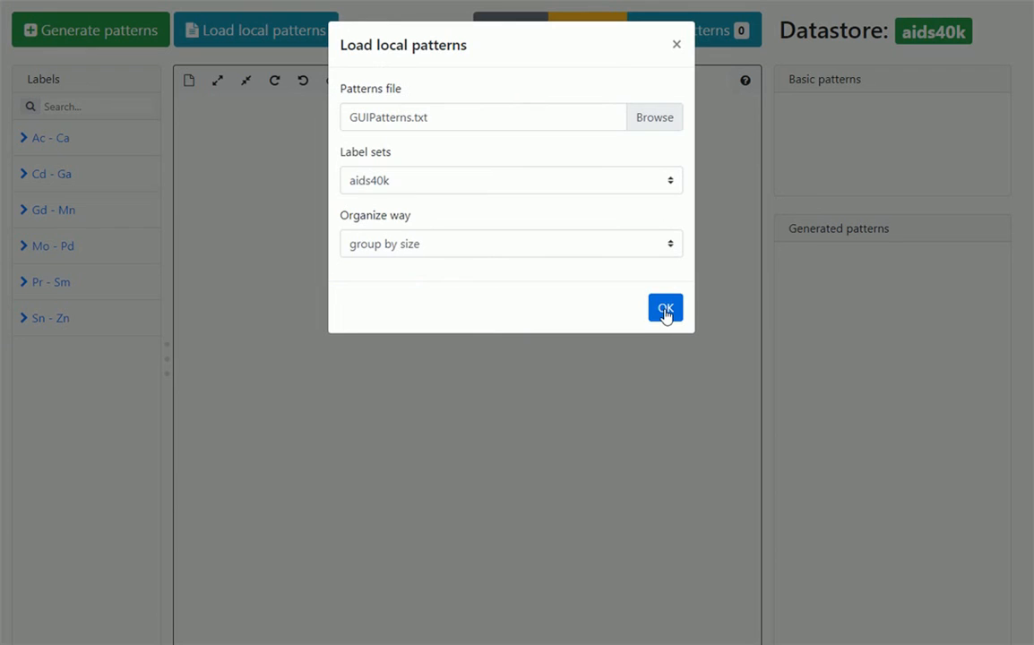
click(666, 309)
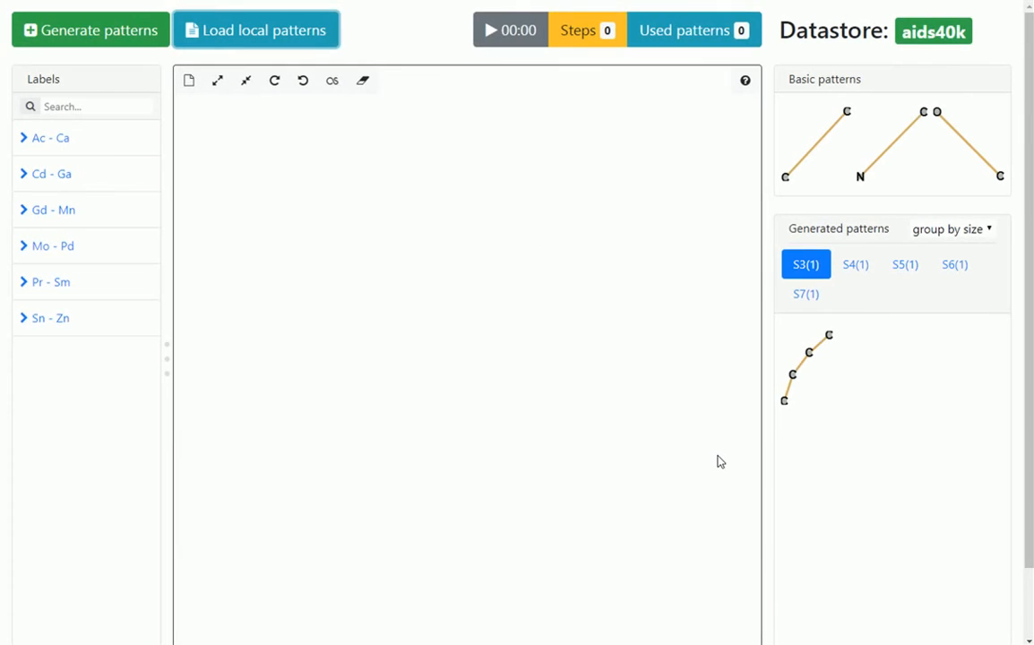
click(952, 230)
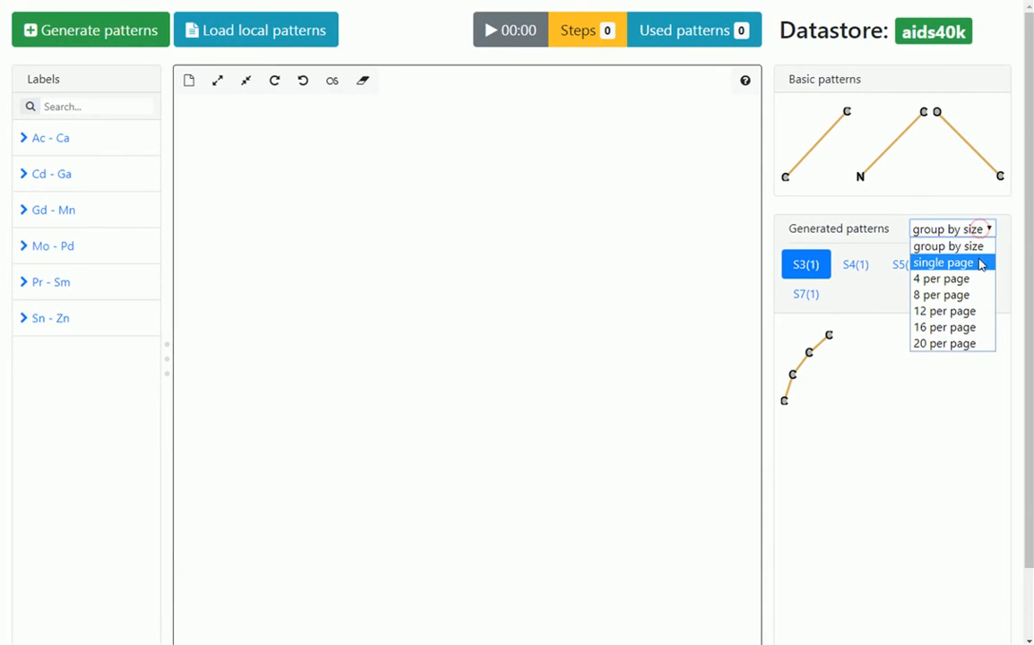
click(980, 265)
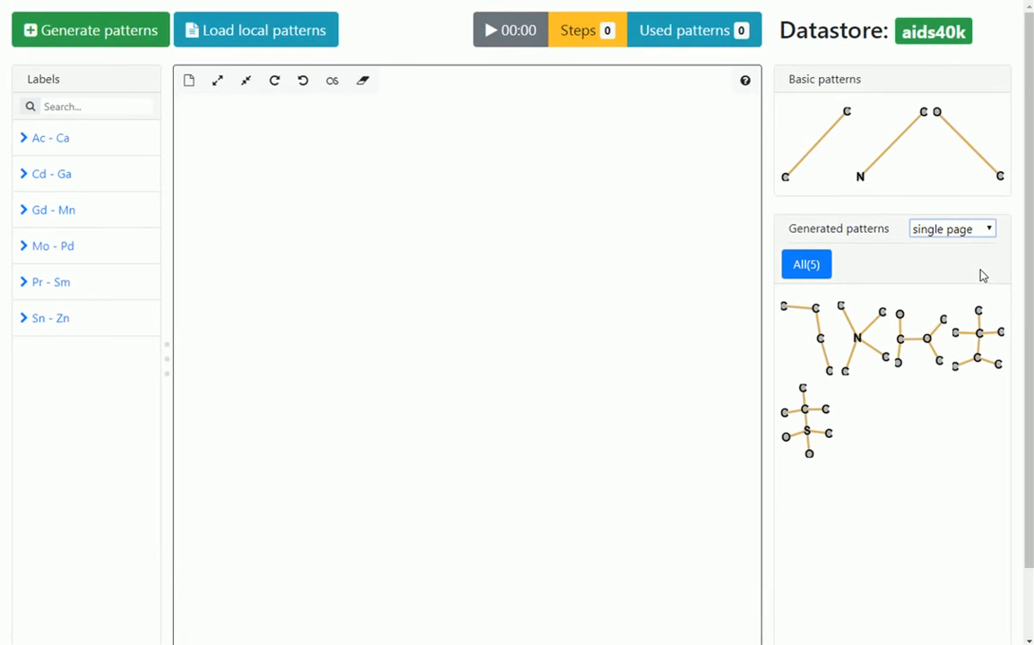